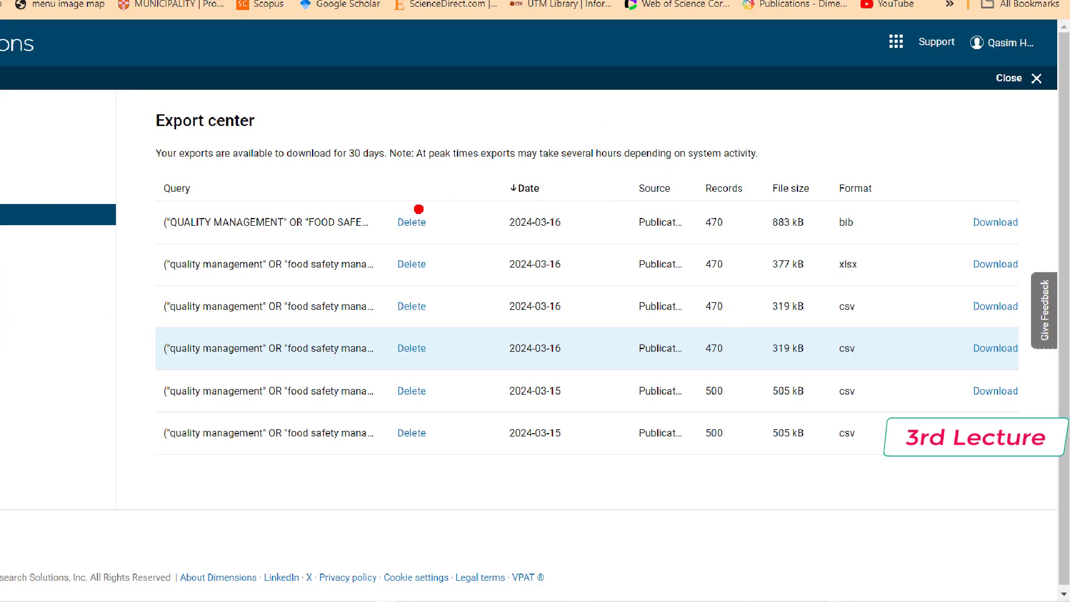
Annotate the Export center heading and the six saved export queries
mouse_move(308, 107)
left_mouse_down()
mouse_move(230, 171)
mouse_move(303, 109)
left_mouse_up()
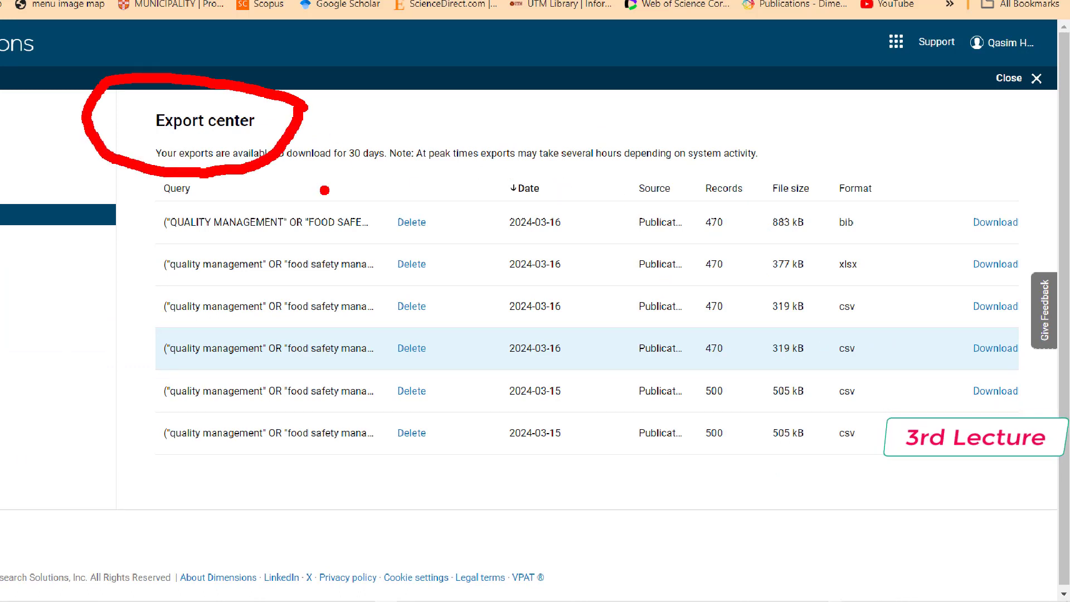
left_click_drag(260, 216, 312, 198)
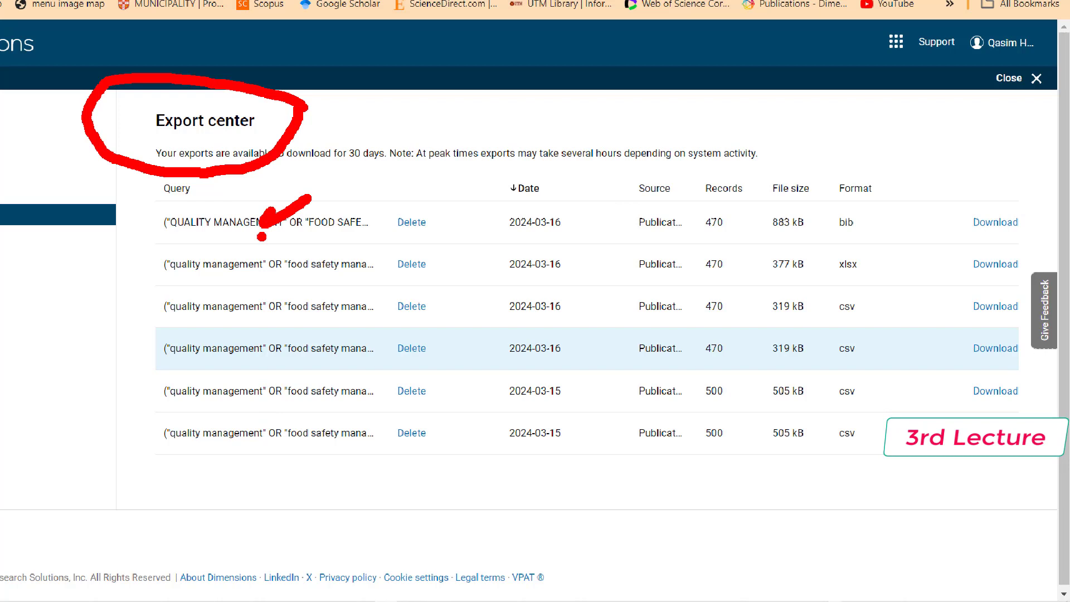
mouse_move(230, 261)
left_mouse_down()
mouse_move(276, 251)
mouse_move(306, 222)
left_mouse_up()
left_click_drag(236, 308, 311, 282)
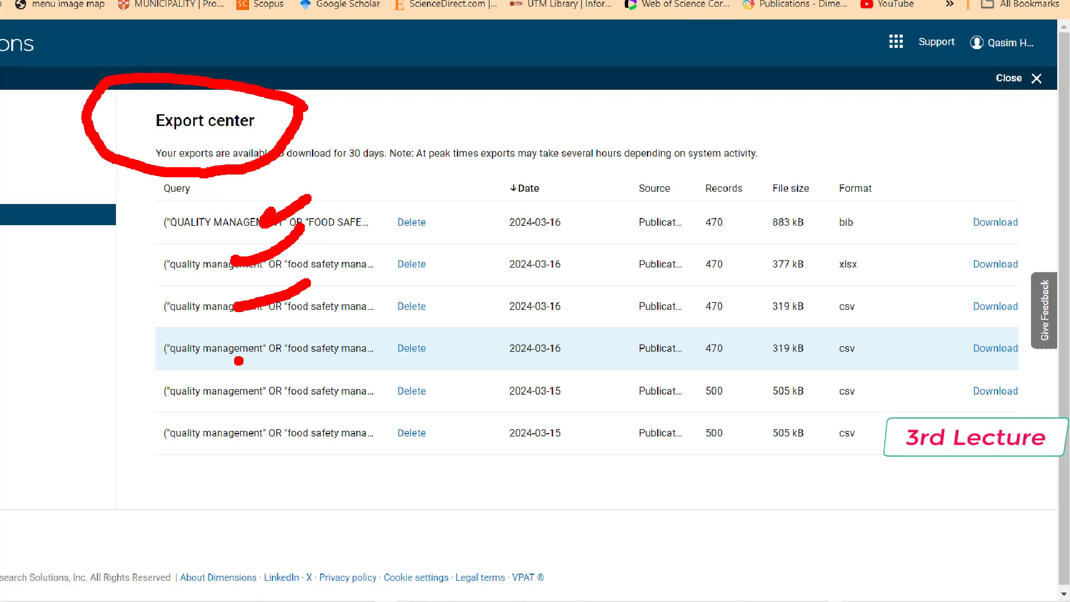
left_click_drag(234, 363, 347, 323)
left_click_drag(218, 407, 274, 376)
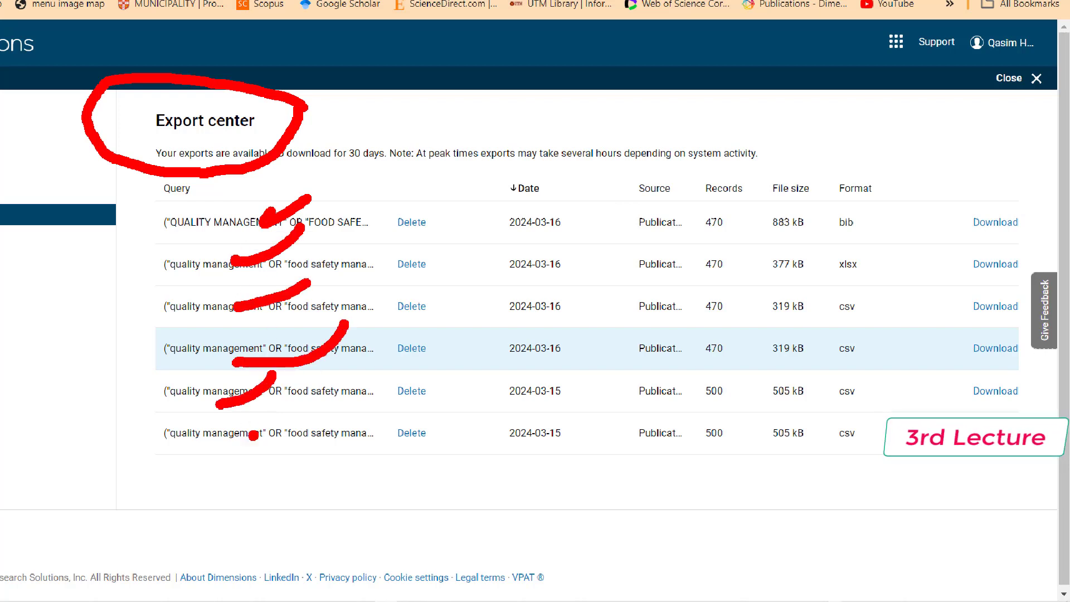
left_click_drag(251, 436, 323, 403)
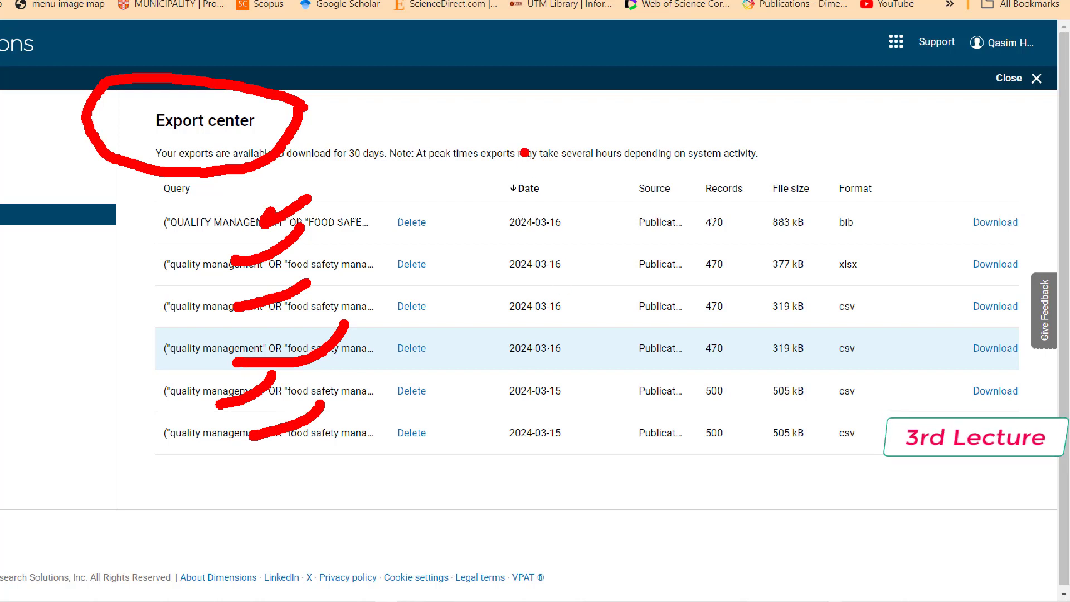
Mark the Date, Records, File size and Format columns and the xlsx and csv 470-record rows
mouse_move(575, 189)
left_mouse_down()
mouse_move(476, 305)
mouse_move(527, 511)
mouse_move(585, 285)
mouse_move(581, 174)
mouse_move(661, 165)
left_mouse_up()
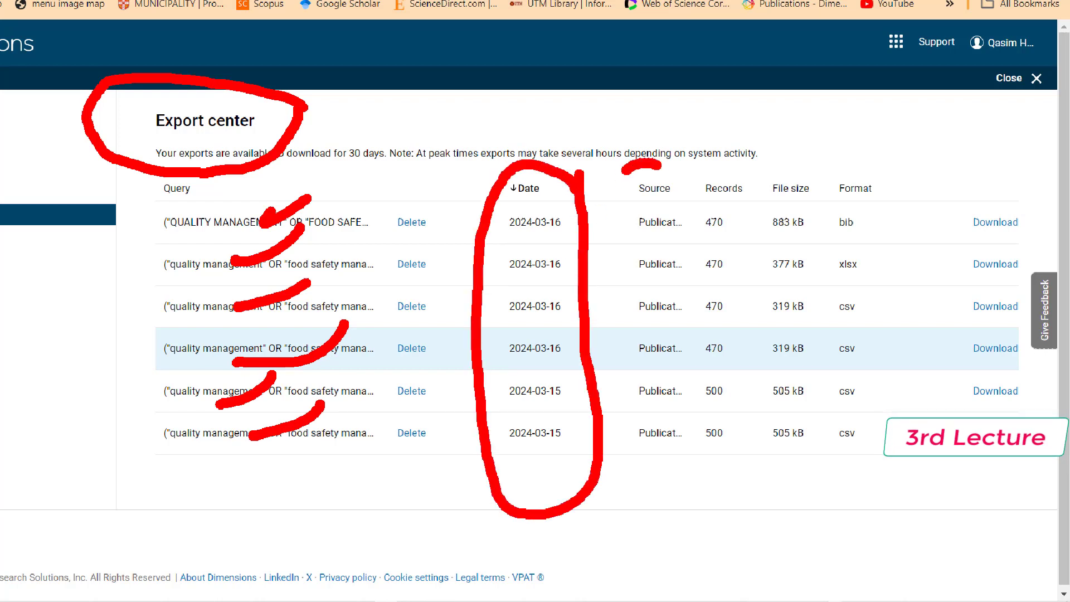
mouse_move(756, 173)
left_mouse_down()
mouse_move(719, 166)
mouse_move(690, 188)
mouse_move(748, 209)
mouse_move(755, 164)
left_mouse_up()
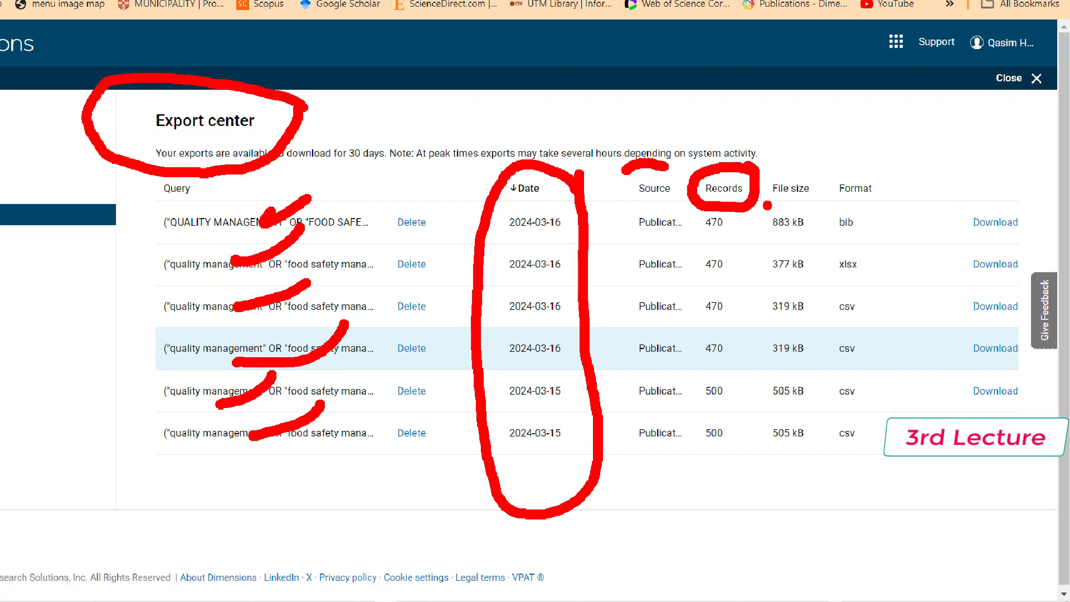
mouse_move(767, 209)
left_mouse_down()
mouse_move(812, 200)
mouse_move(798, 165)
mouse_move(762, 199)
mouse_move(818, 196)
left_mouse_up()
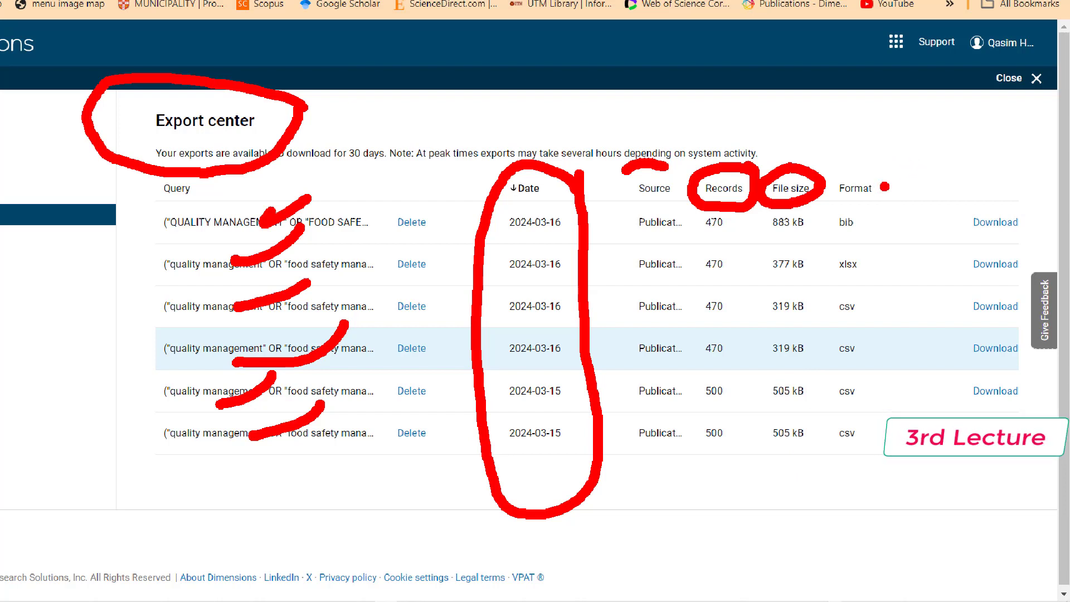
left_click_drag(885, 189, 982, 127)
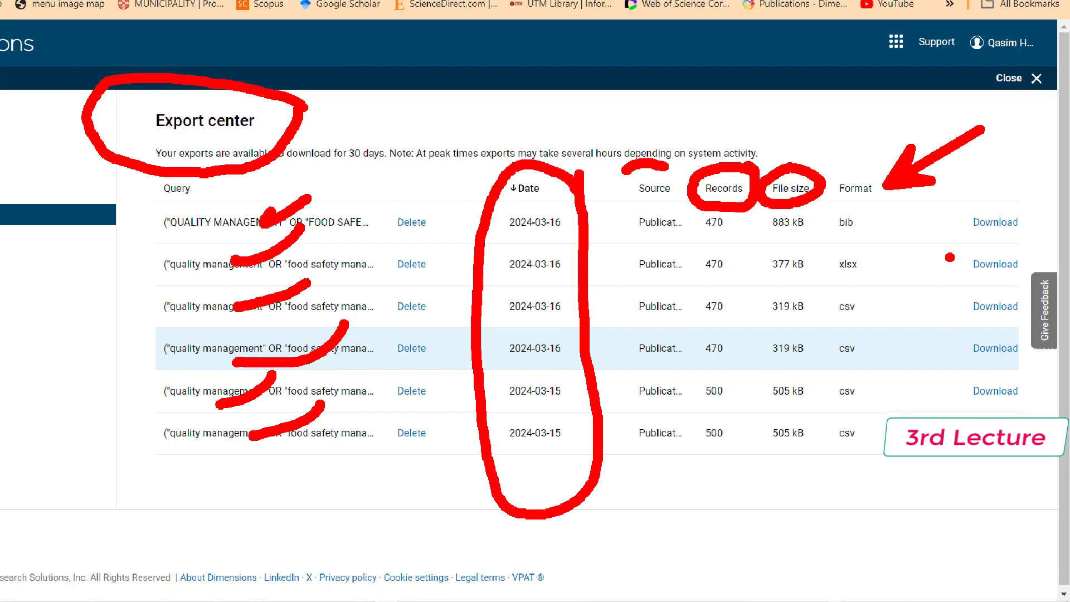
mouse_move(956, 251)
left_mouse_down()
mouse_move(1028, 320)
mouse_move(630, 324)
mouse_move(931, 245)
mouse_move(966, 245)
left_mouse_up()
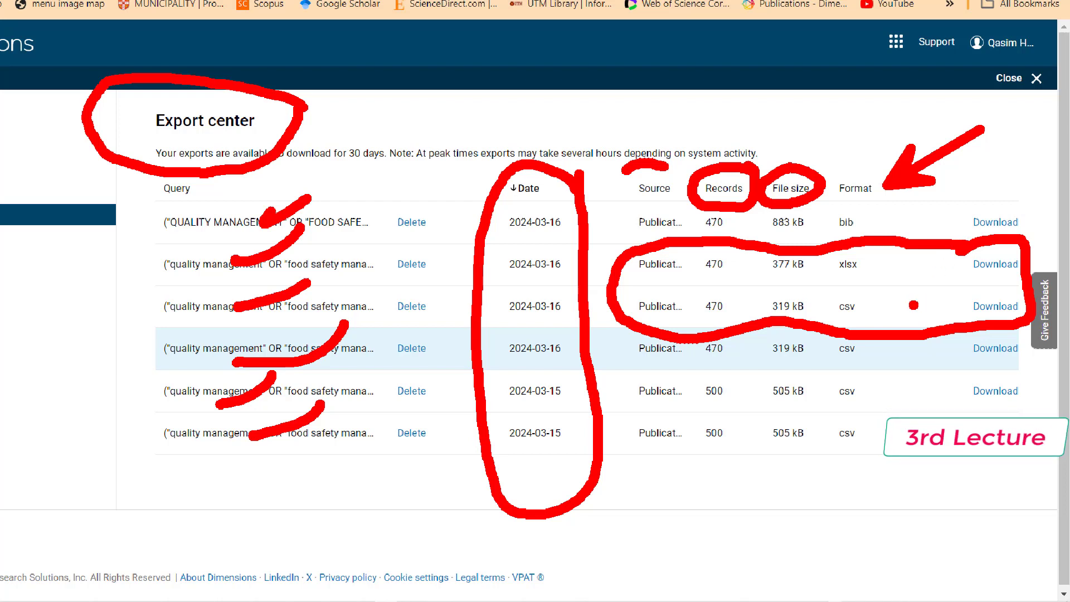
left_click_drag(874, 250, 944, 221)
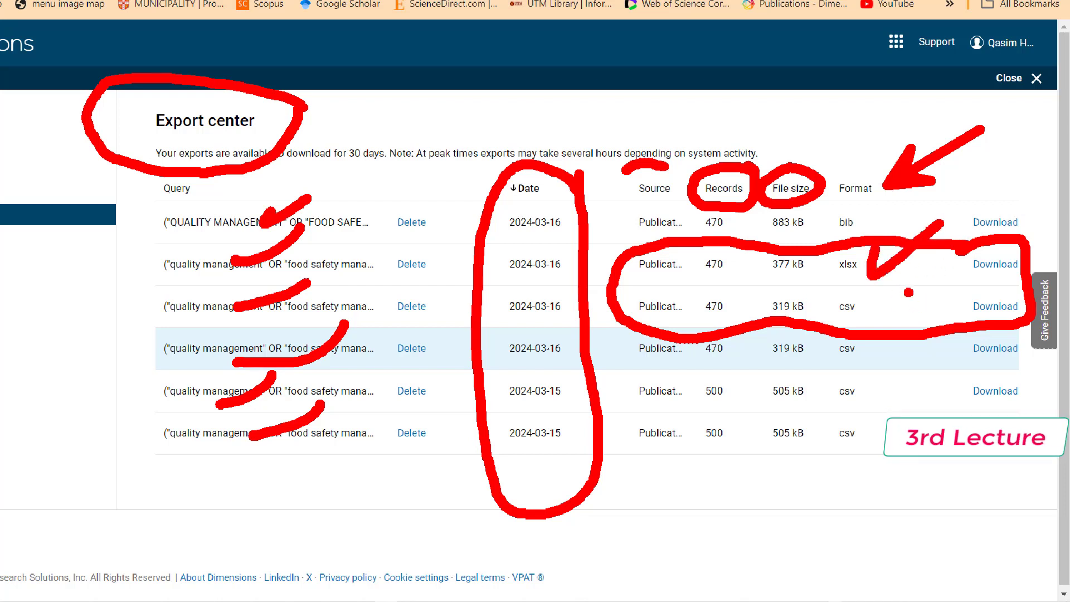
mouse_move(878, 303)
left_mouse_down()
mouse_move(882, 316)
mouse_move(951, 268)
left_mouse_up()
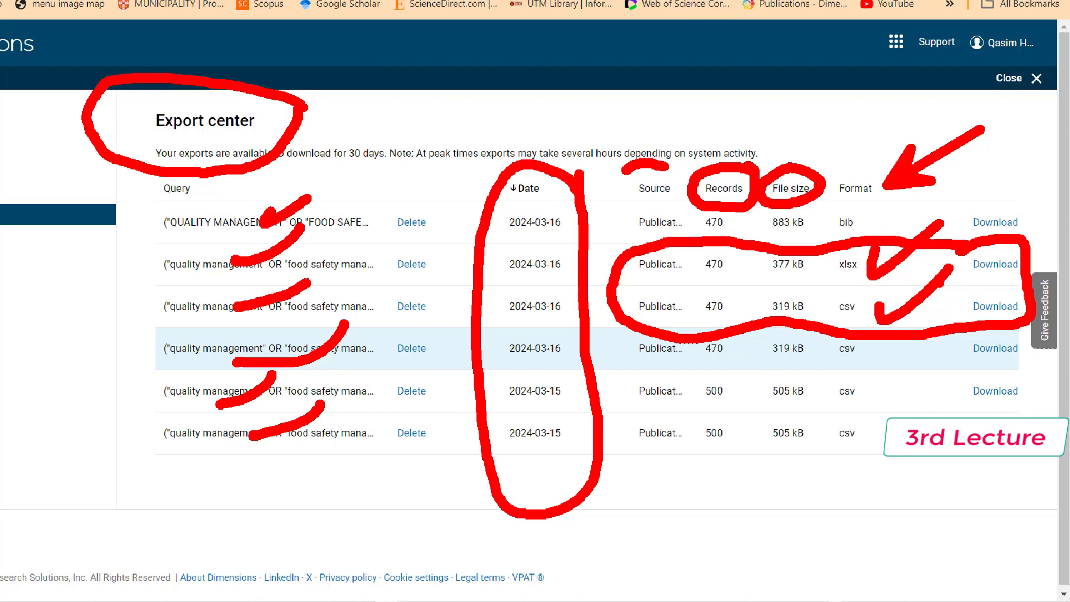
Clear all annotations and switch to the bibliometrix tab at 127.0.0.1:7896
key("ctrl+z")
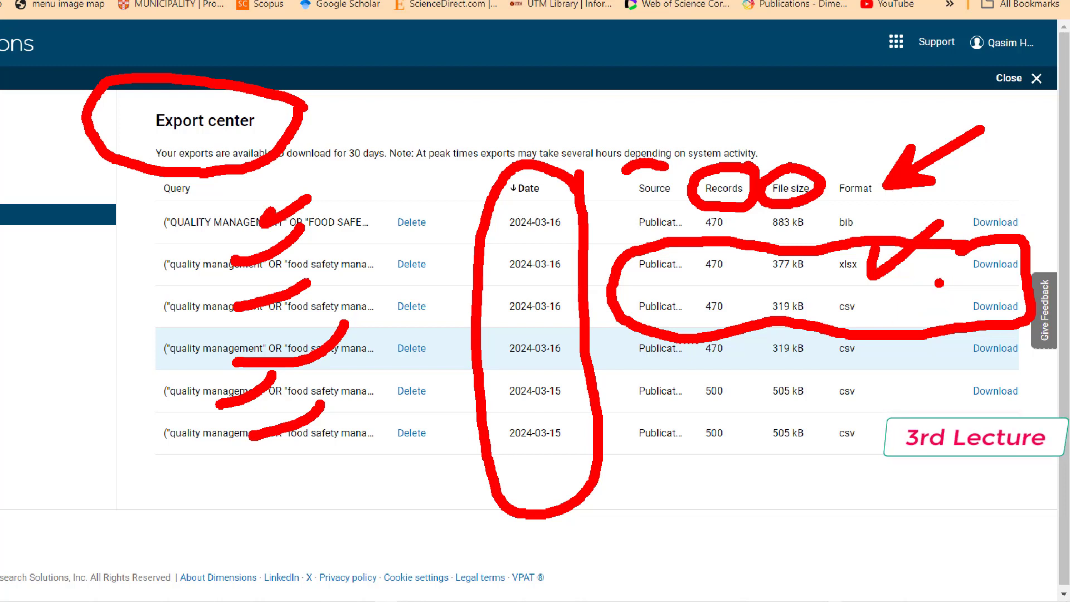
key("ctrl+z")
key("ctrl+z")
key("ctrl+z")
key("ctrl+z")
key("ctrl+z")
key("ctrl+z")
key("ctrl+z")
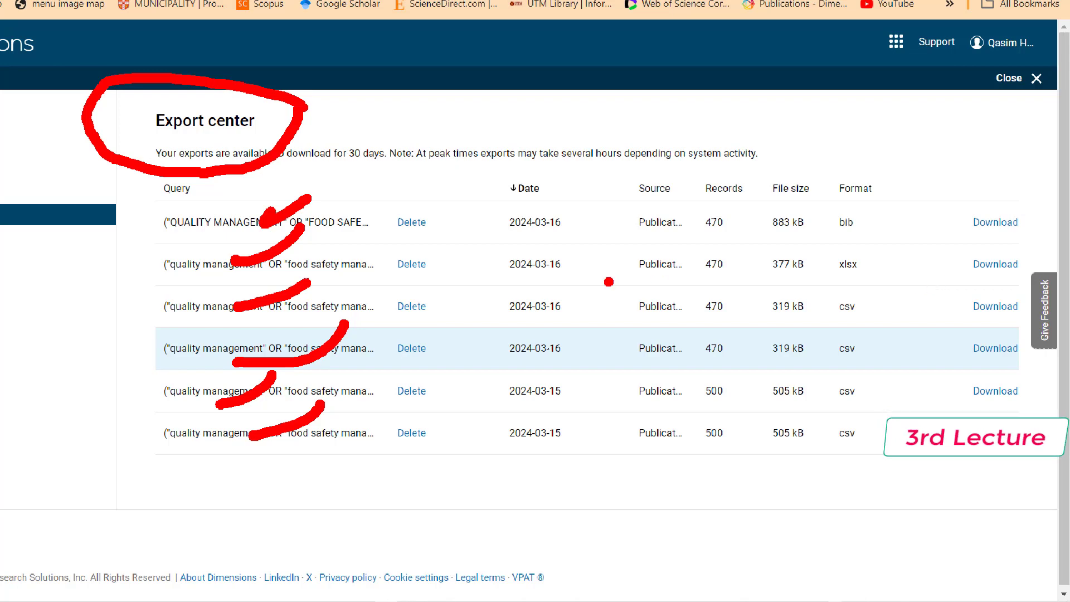
key("Escape")
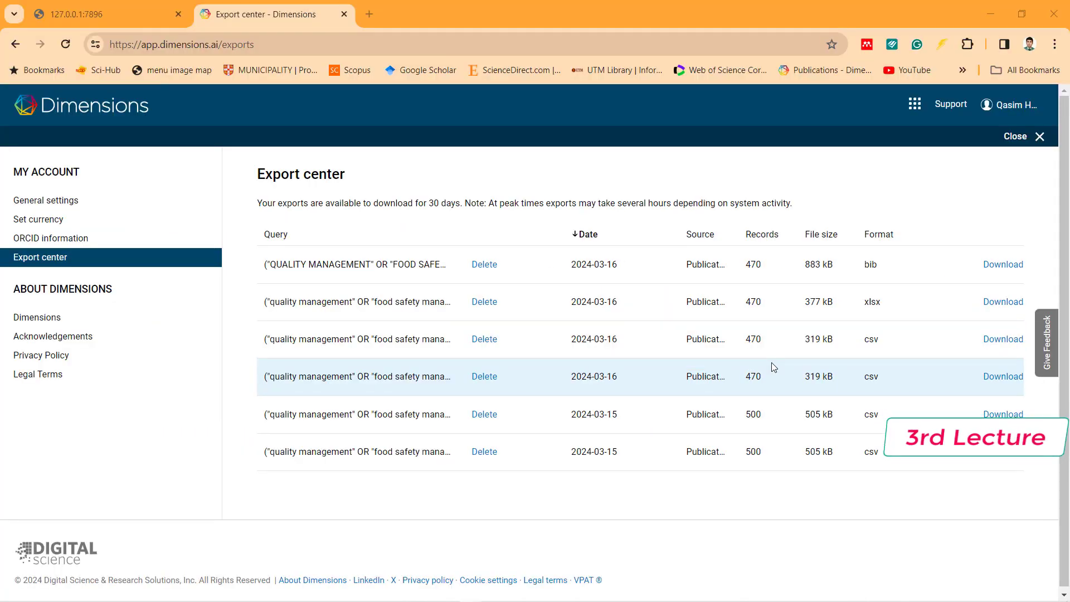
left_click(122, 22)
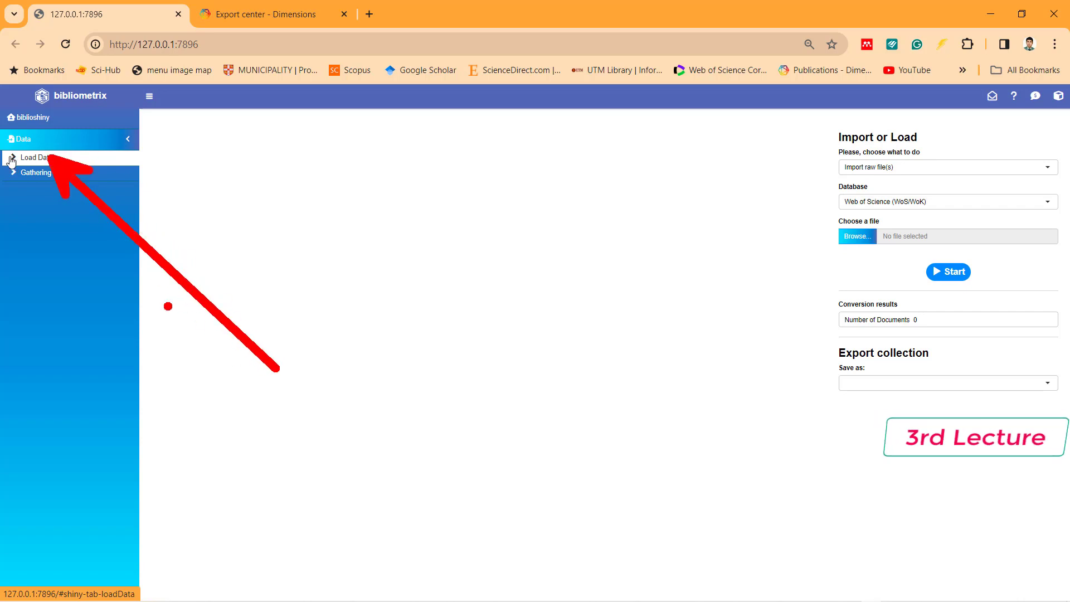
left_click(862, 167)
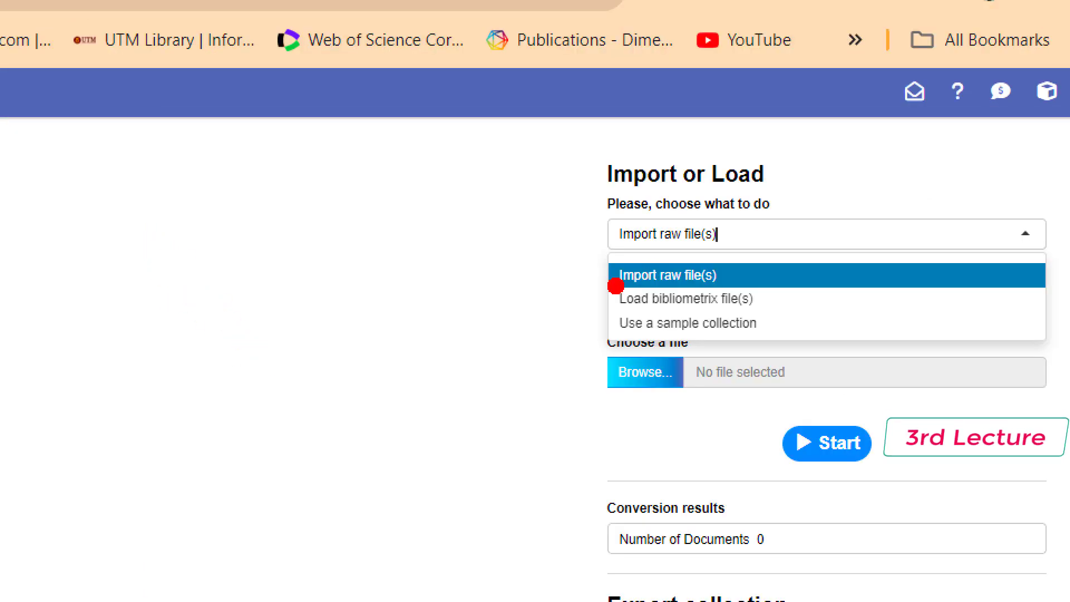
left_click_drag(616, 286, 460, 319)
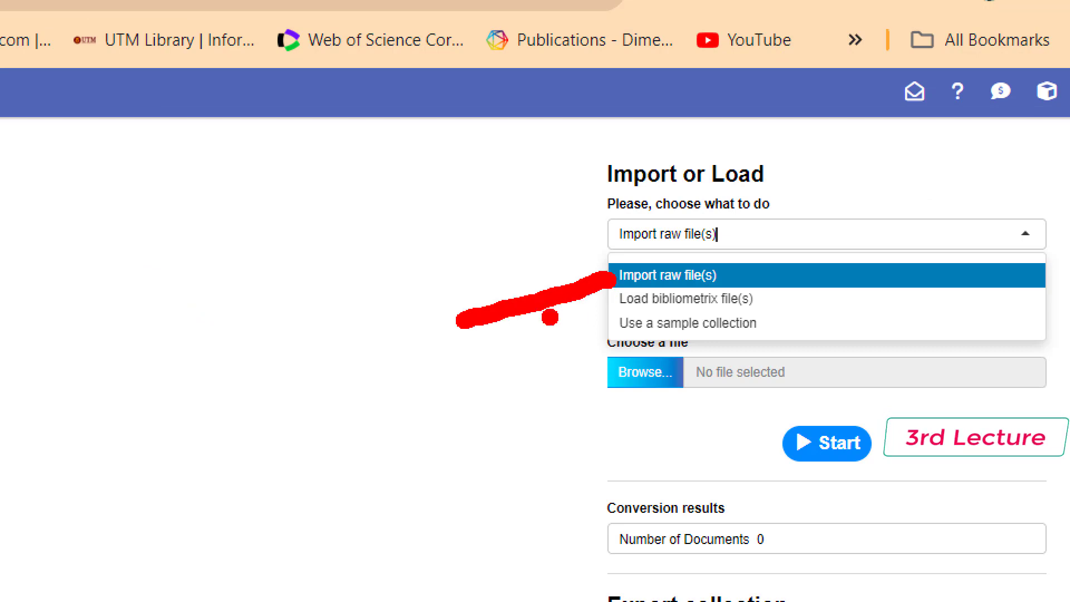
left_click_drag(615, 306, 420, 404)
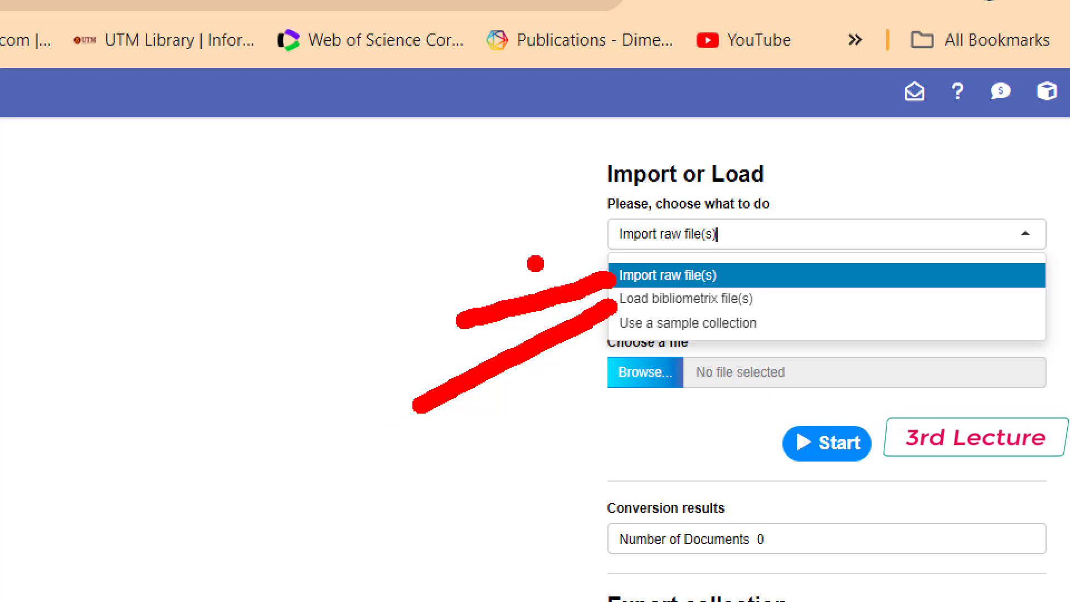
mouse_move(576, 177)
left_mouse_down()
mouse_move(828, 183)
mouse_move(778, 216)
mouse_move(560, 209)
mouse_move(577, 155)
left_mouse_up()
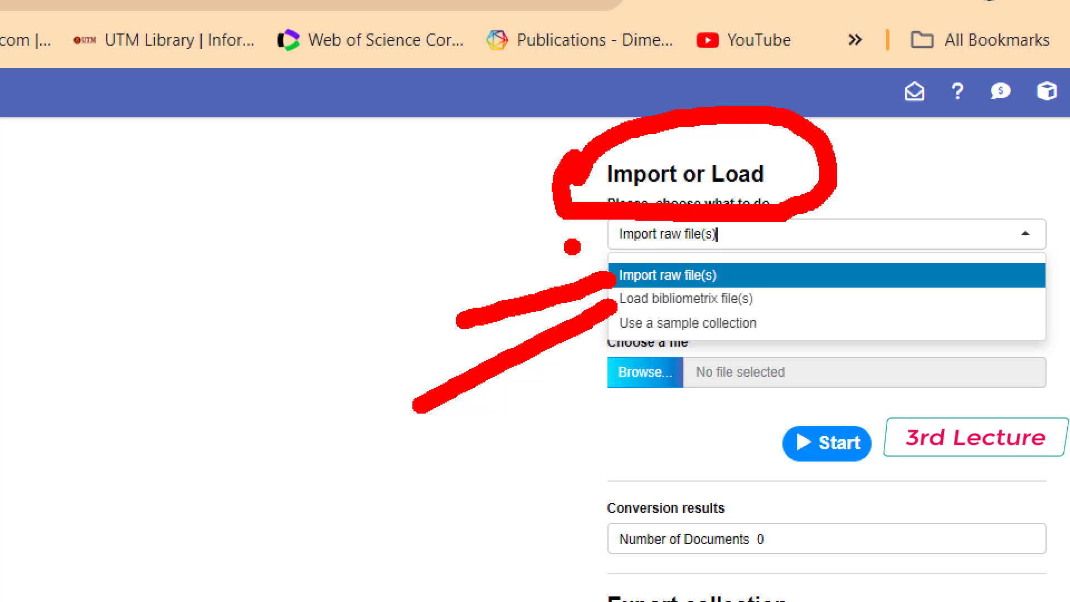
mouse_move(592, 237)
left_mouse_down()
mouse_move(508, 226)
mouse_move(253, 234)
left_mouse_up()
left_click_drag(709, 225, 853, 225)
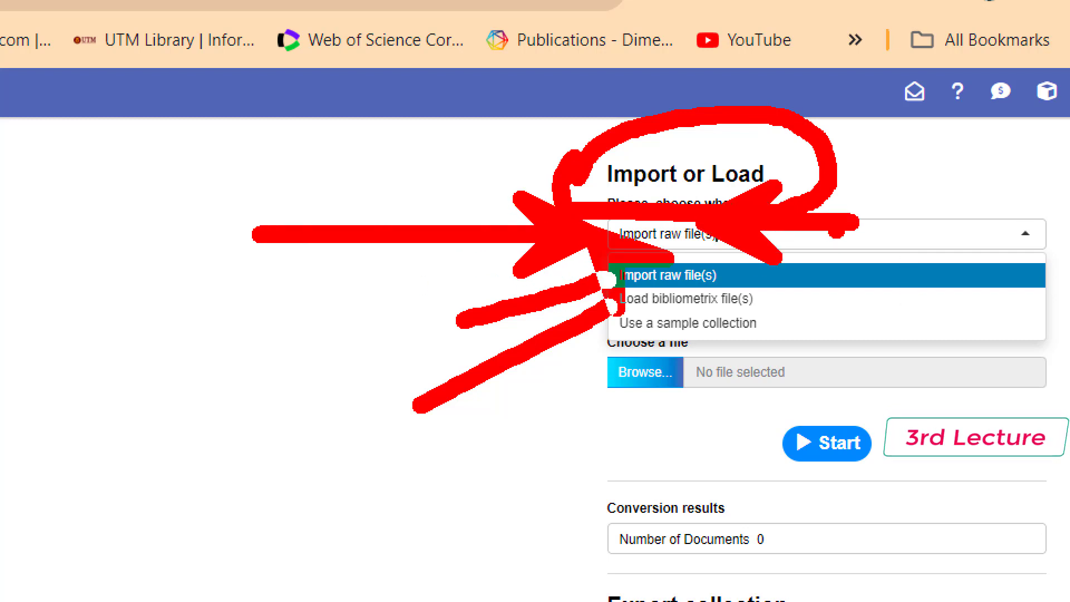
key("ctrl+z")
key("ctrl+z")
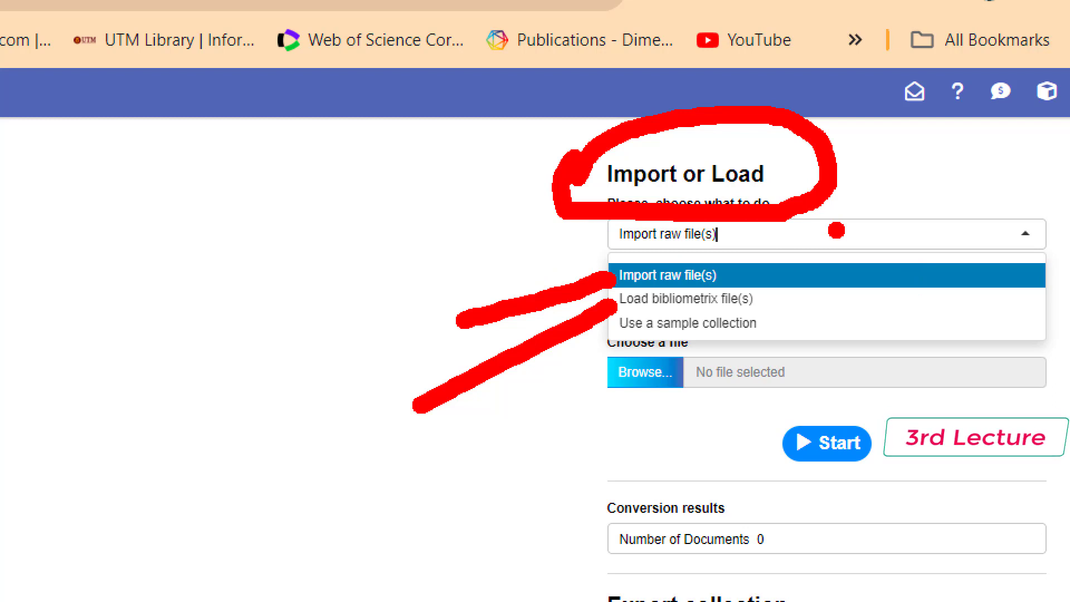
key("ctrl+z")
key("ctrl+z")
key("ctrl+z")
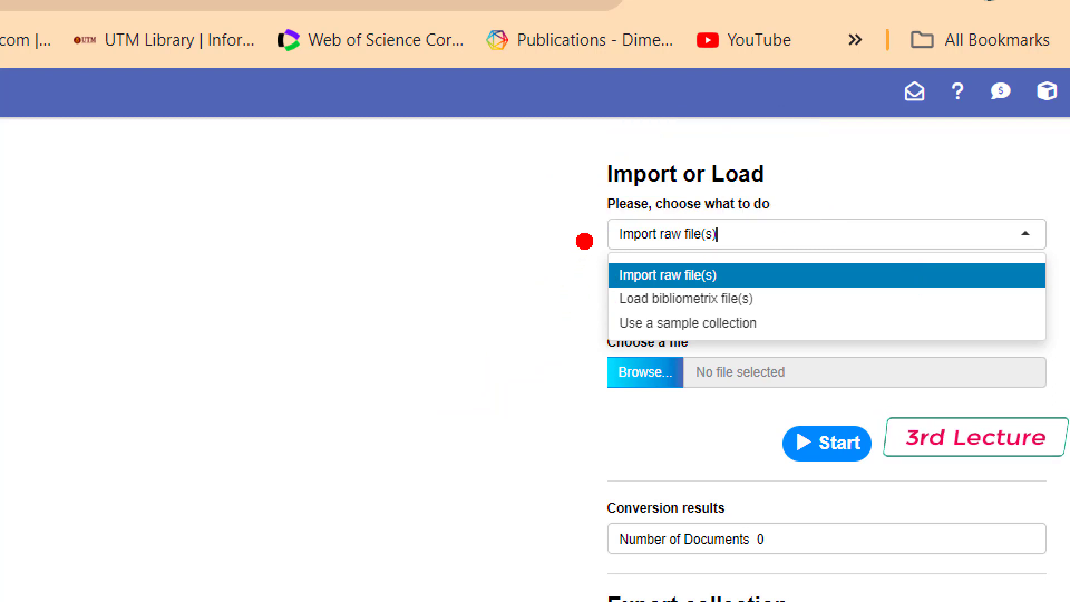
left_click_drag(602, 231, 359, 305)
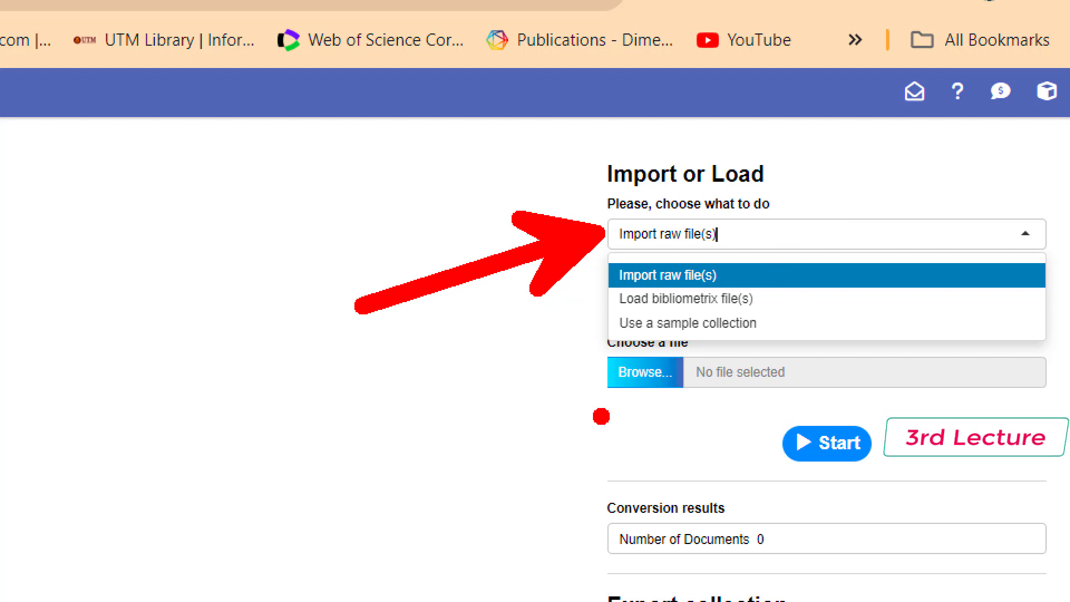
left_click_drag(726, 366, 712, 382)
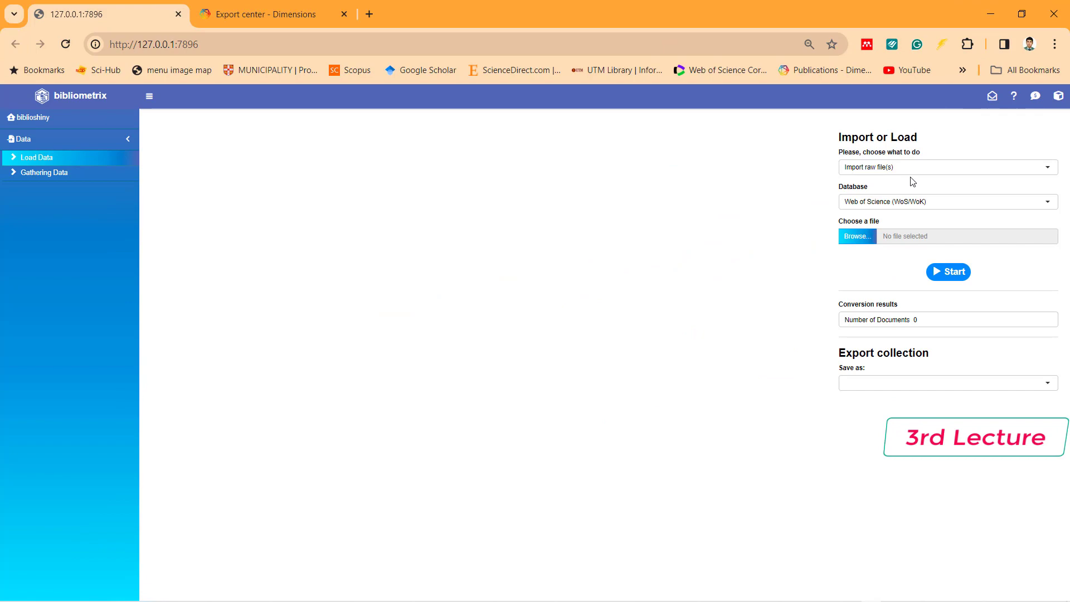
Choose Dimensions from the Database list after pointing out Scopus and Dimensions among the sources
left_click(954, 202)
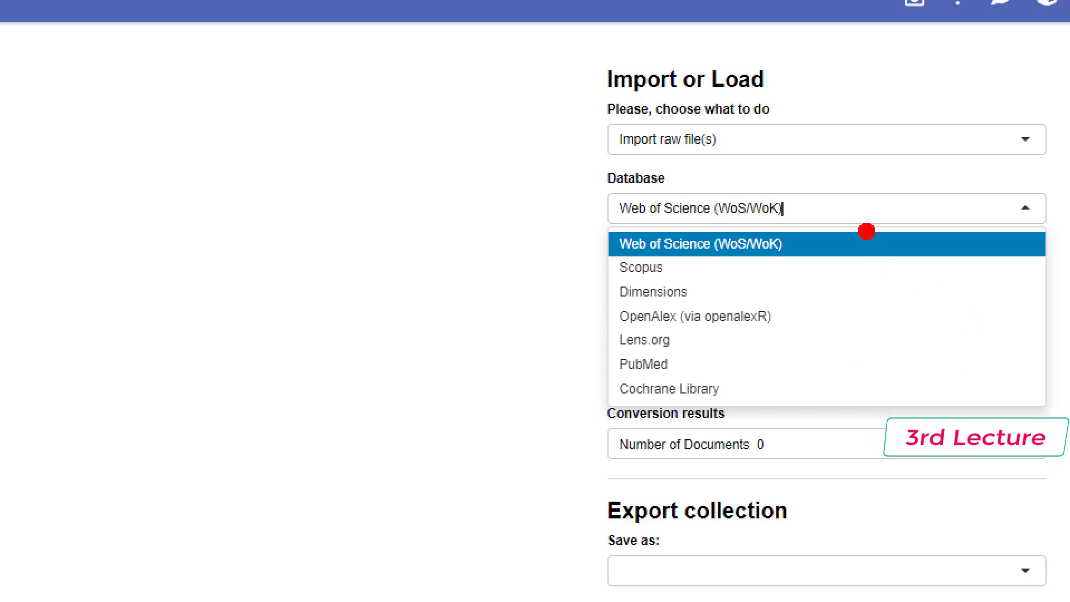
mouse_move(855, 219)
left_mouse_down()
mouse_move(900, 226)
mouse_move(996, 203)
left_mouse_up()
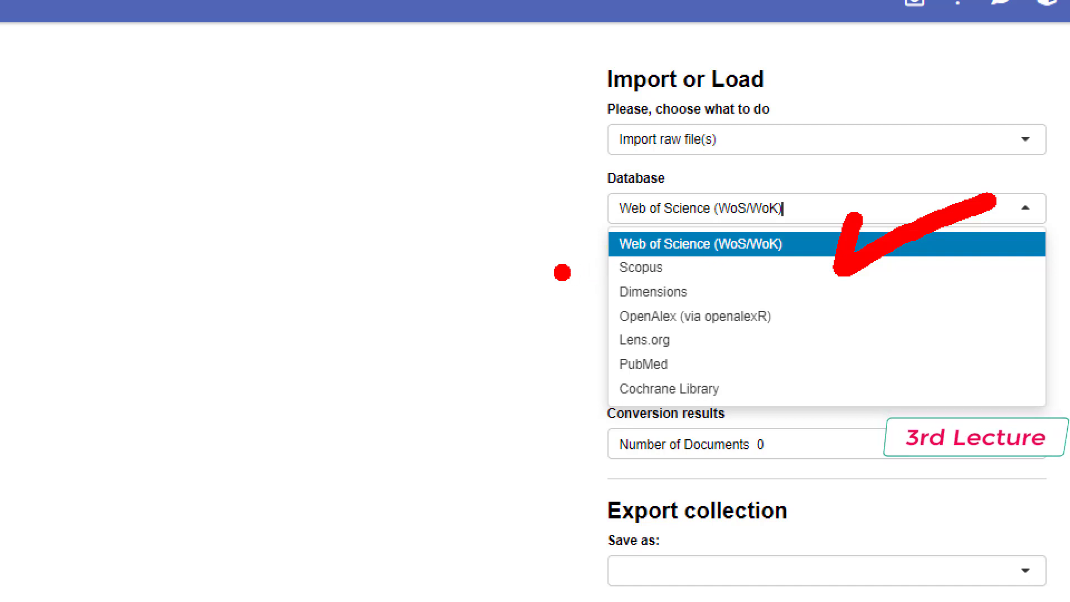
left_click_drag(611, 267, 511, 239)
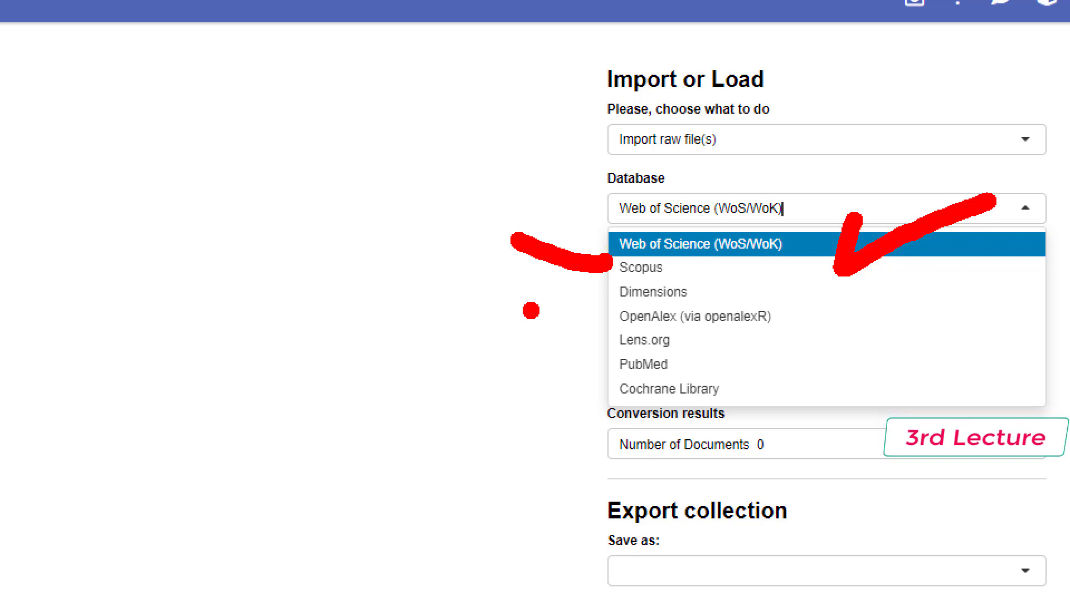
left_click_drag(604, 294, 478, 336)
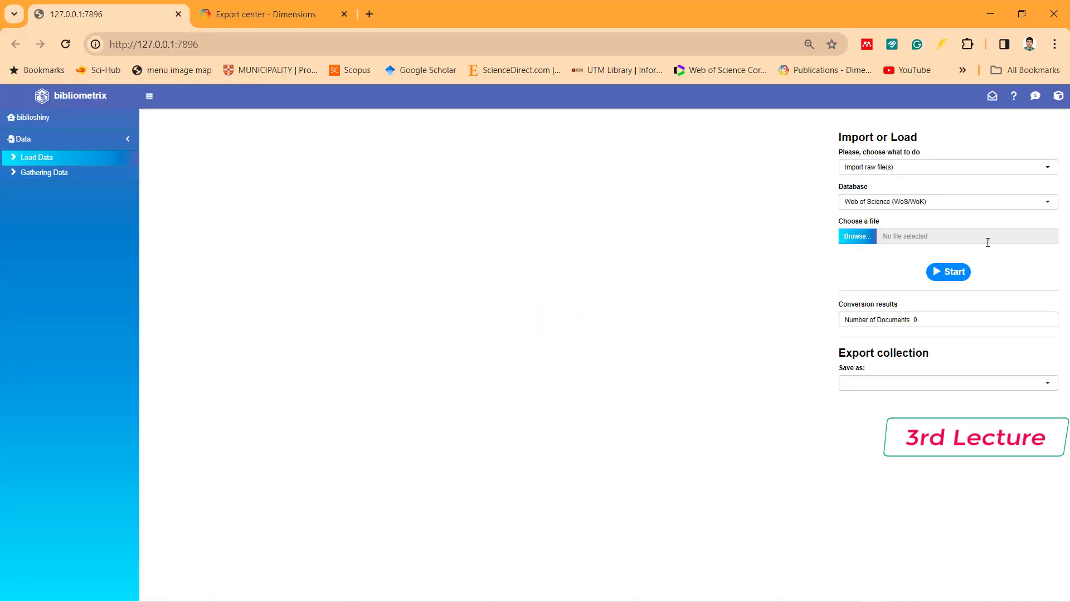
left_click(942, 201)
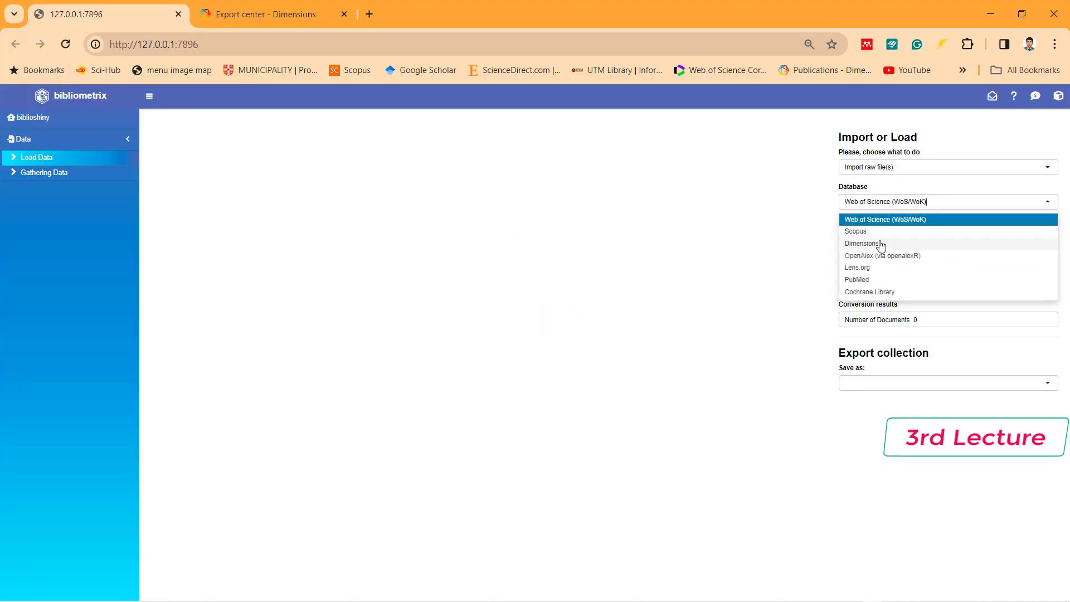
left_click(879, 244)
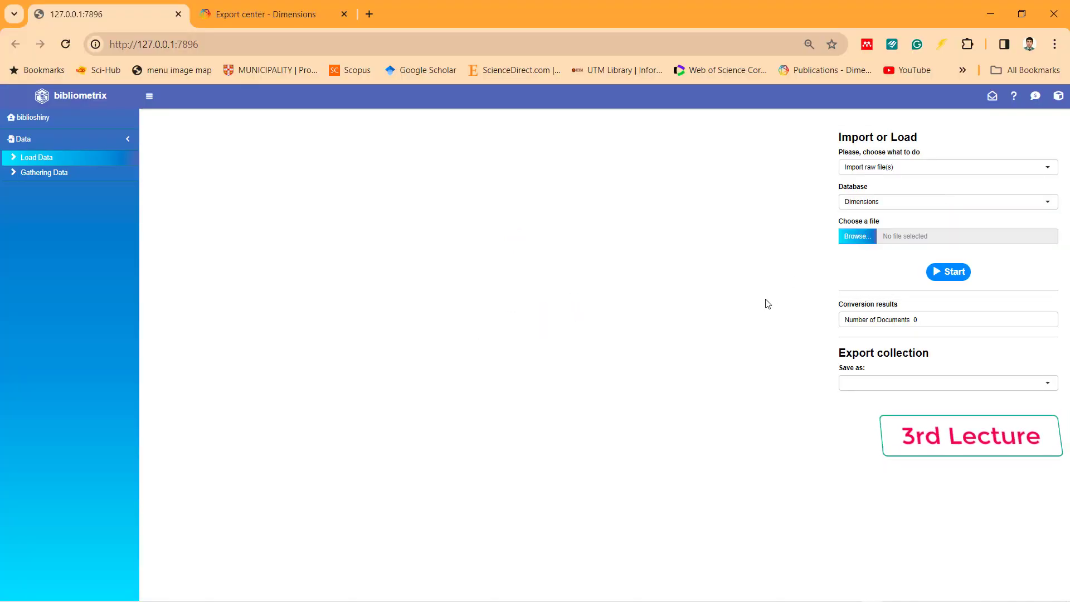
Browse for a file, showing the Food folder with the Dimensions csv and xlsx exports
left_click(854, 242)
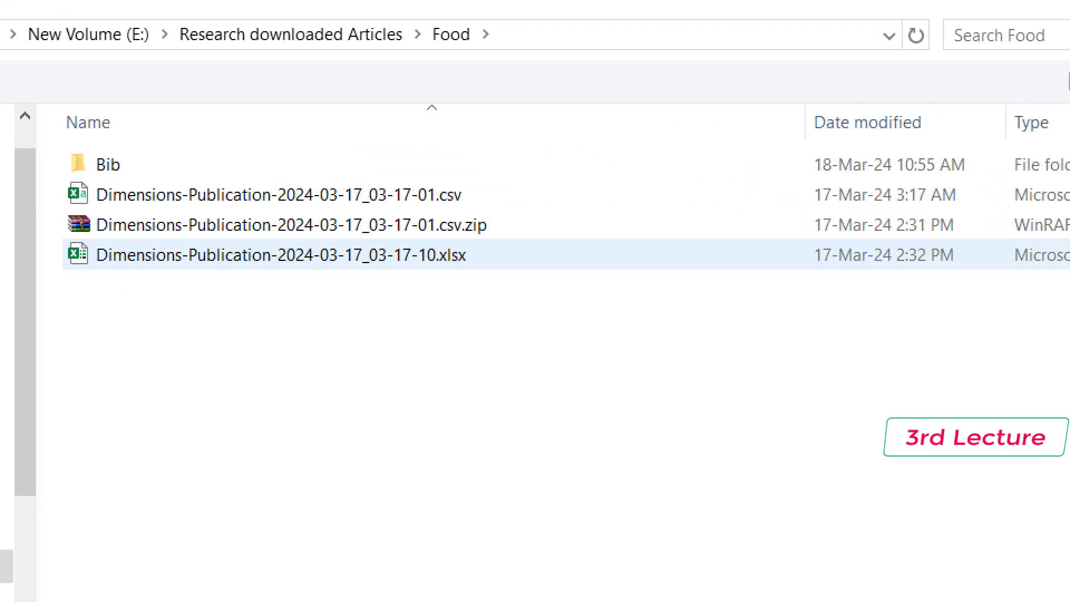
mouse_move(577, 174)
left_mouse_down()
mouse_move(578, 200)
mouse_move(721, 132)
left_mouse_up()
mouse_move(601, 243)
left_mouse_down()
mouse_move(596, 284)
mouse_move(745, 234)
left_mouse_up()
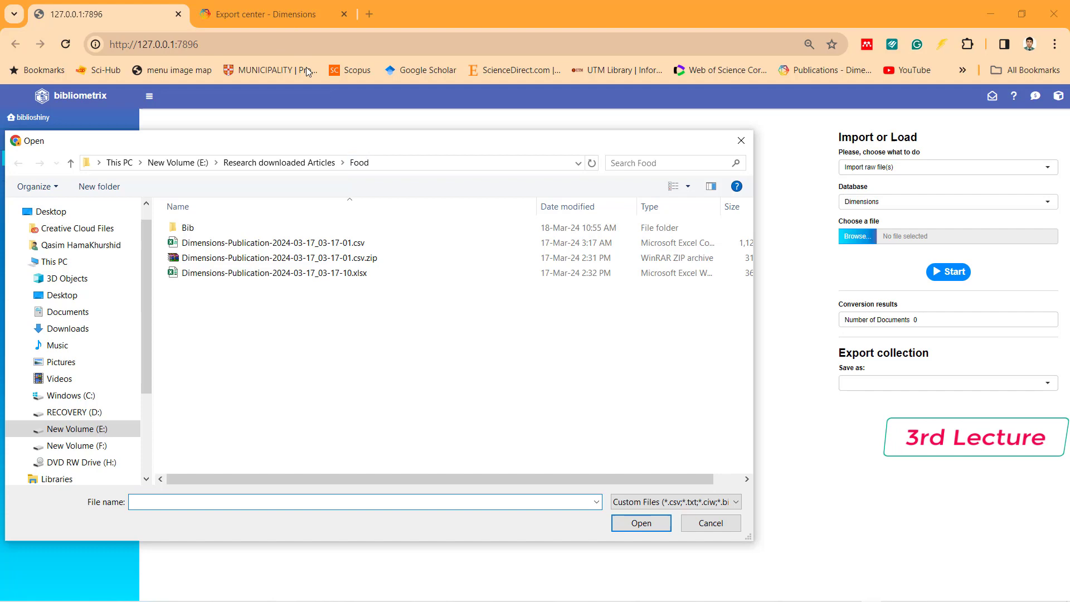
Cancel the Open dialog, review the export formats in Dimensions, and return to the Biblioshiny load page
left_click(707, 523)
left_click(291, 17)
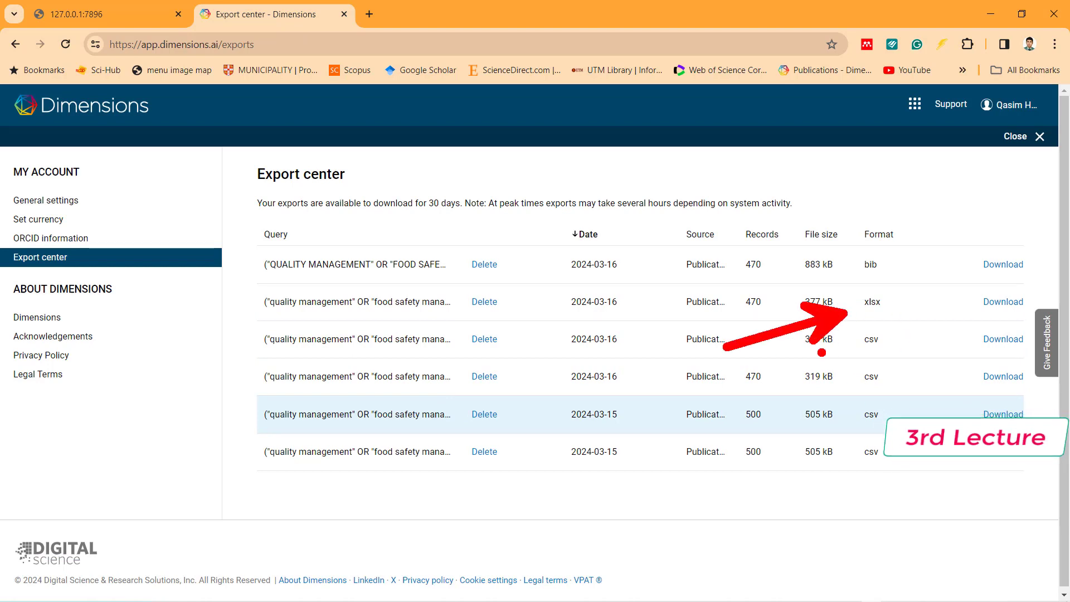
left_click_drag(805, 408, 839, 345)
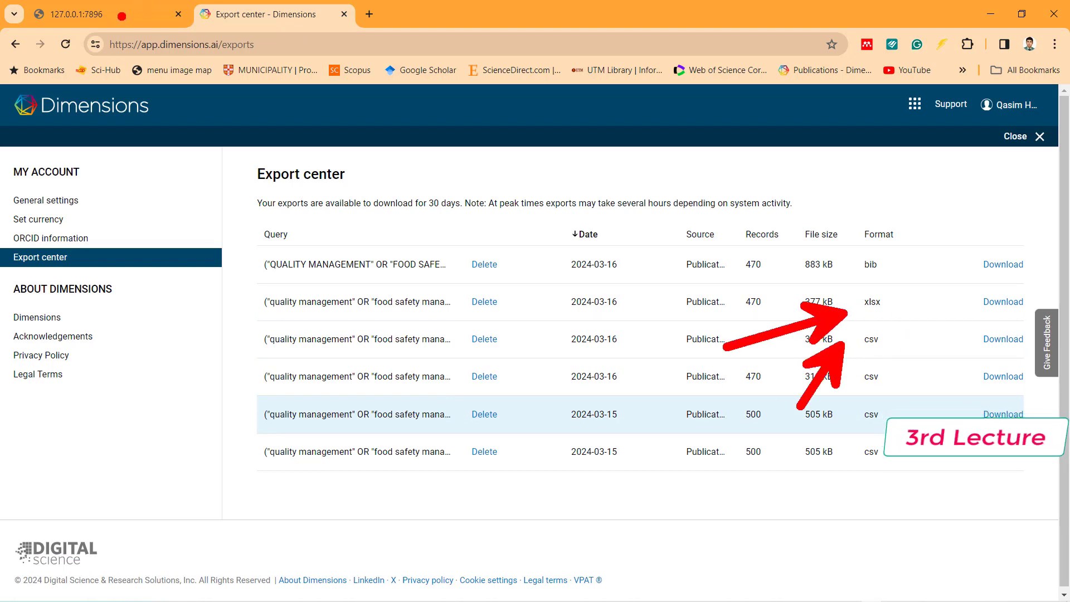
key("Escape")
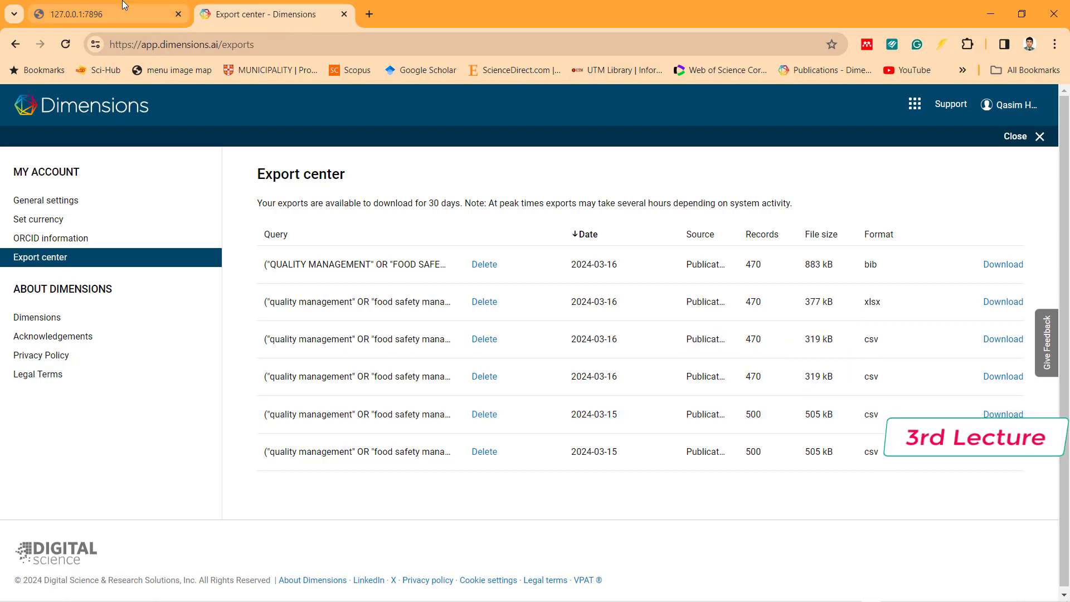
left_click(124, 9)
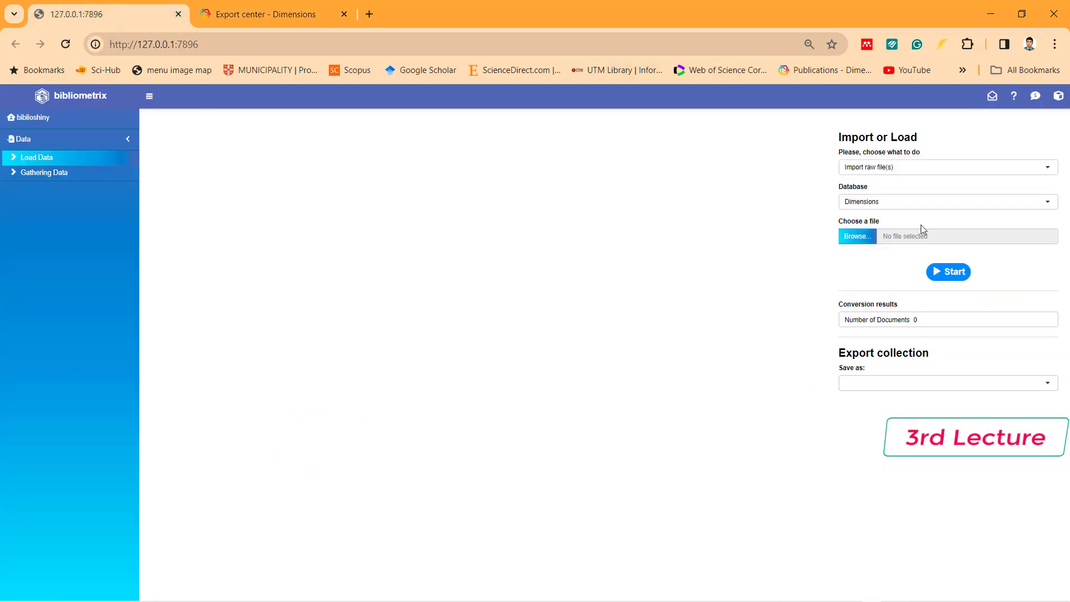
Upload Dimensions-Publication-2024-03-17_03-17-01.csv and start converting it into 470 documents
left_click(856, 237)
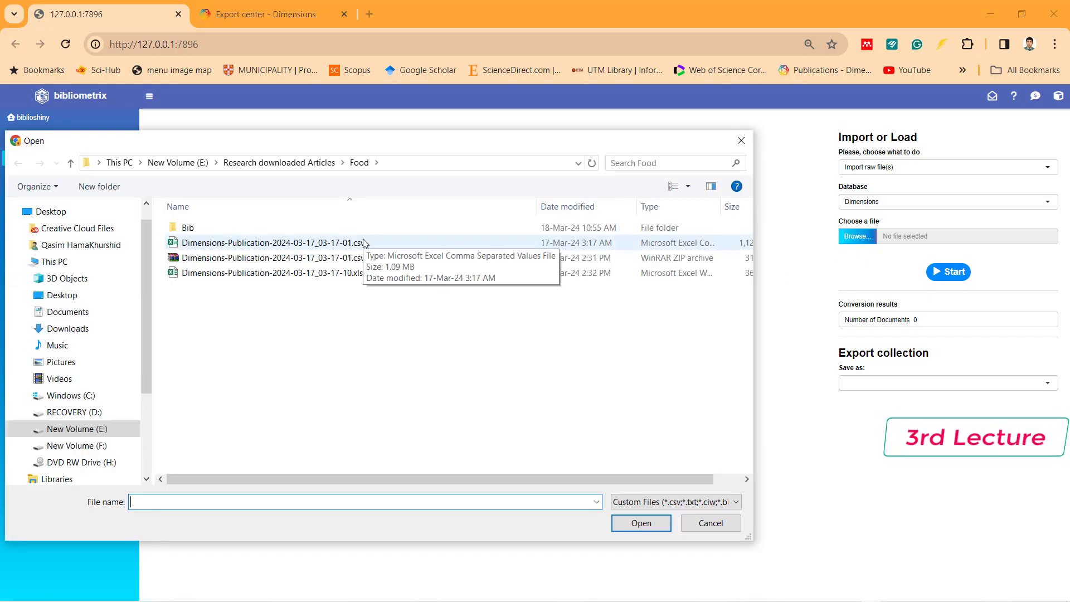
mouse_move(364, 242)
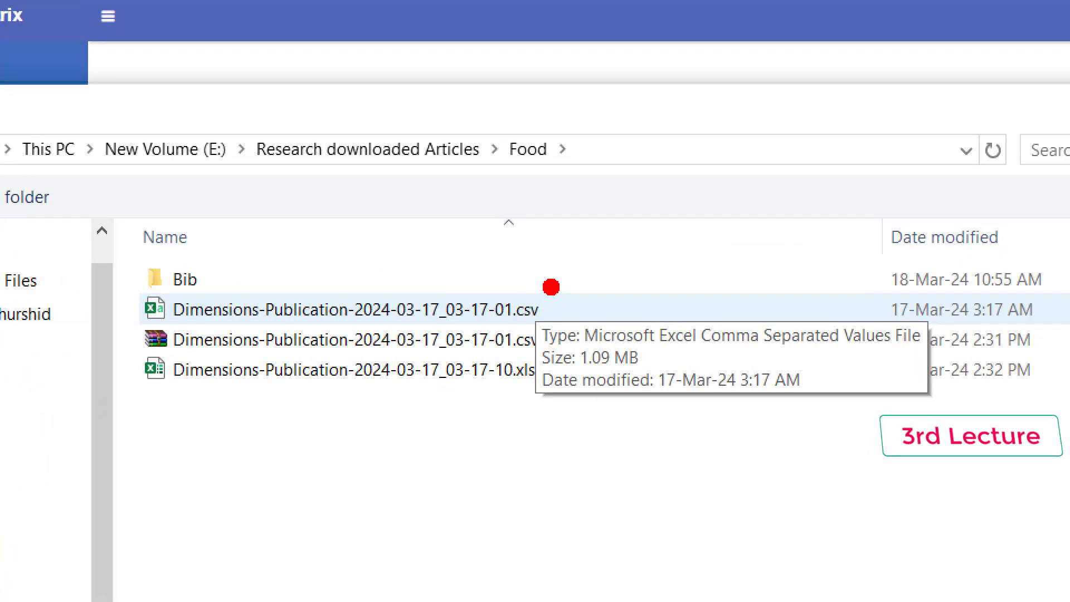
left_click_drag(549, 294, 669, 258)
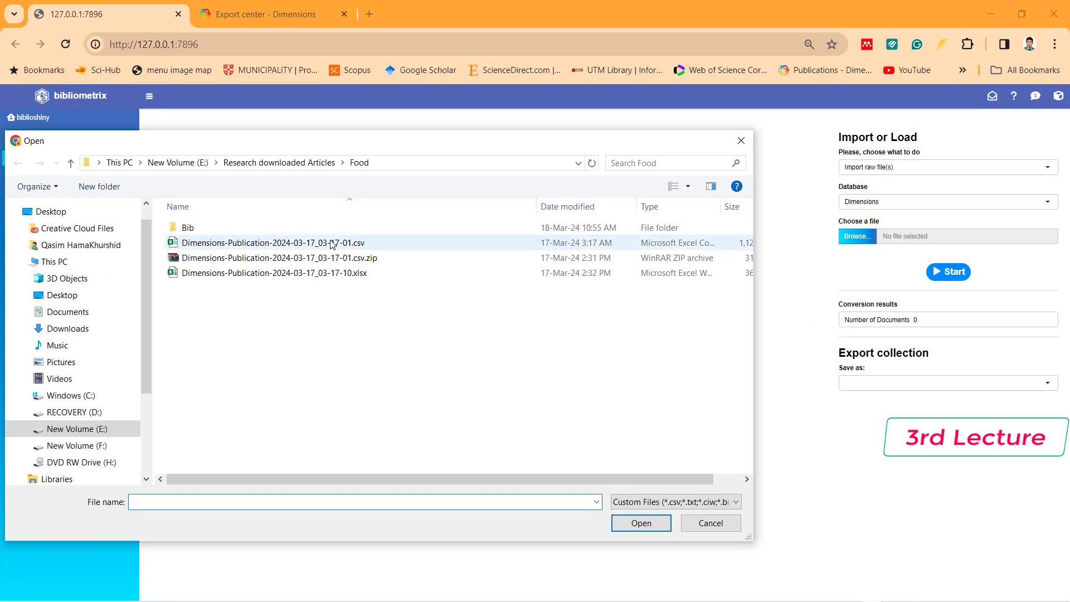
left_click(276, 249)
left_click(642, 523)
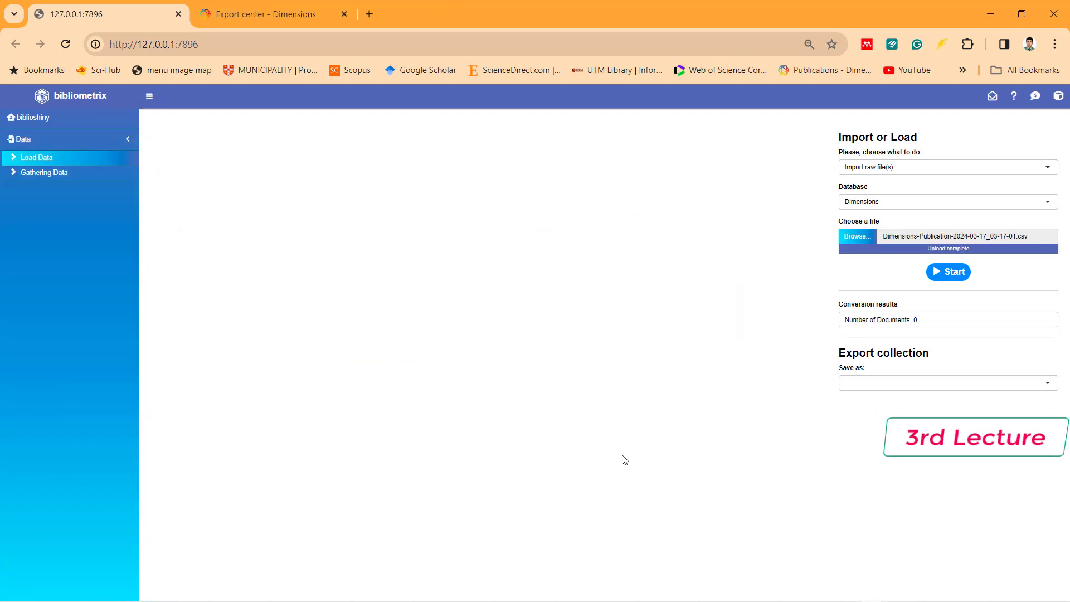
left_click(961, 278)
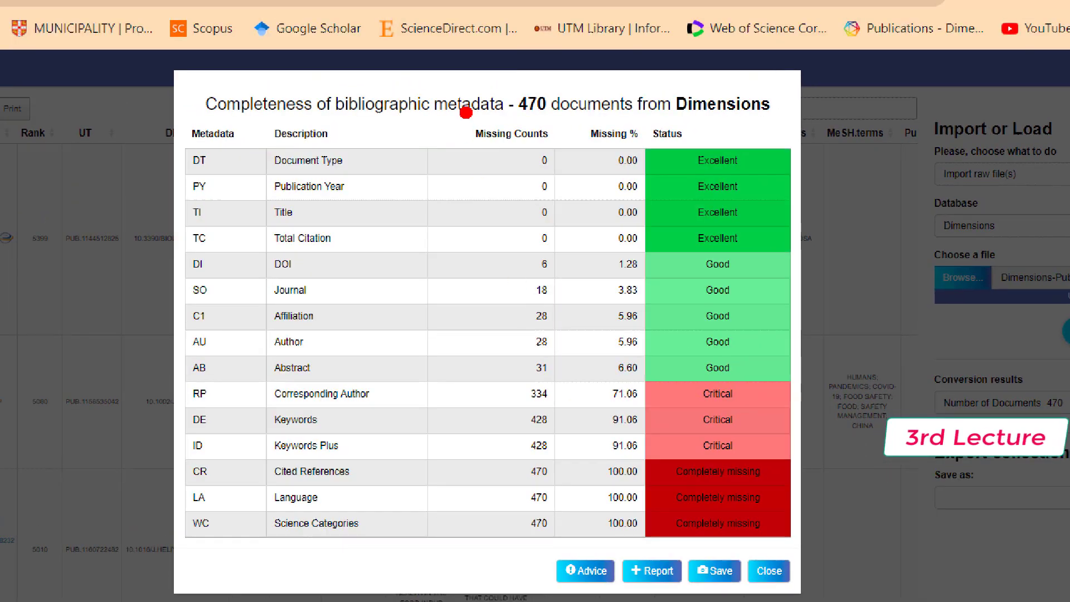
Annotate the metadata fields and completeness percentages in the bibliographic metadata report
mouse_move(792, 84)
left_mouse_down()
mouse_move(782, 115)
mouse_move(878, 87)
left_mouse_up()
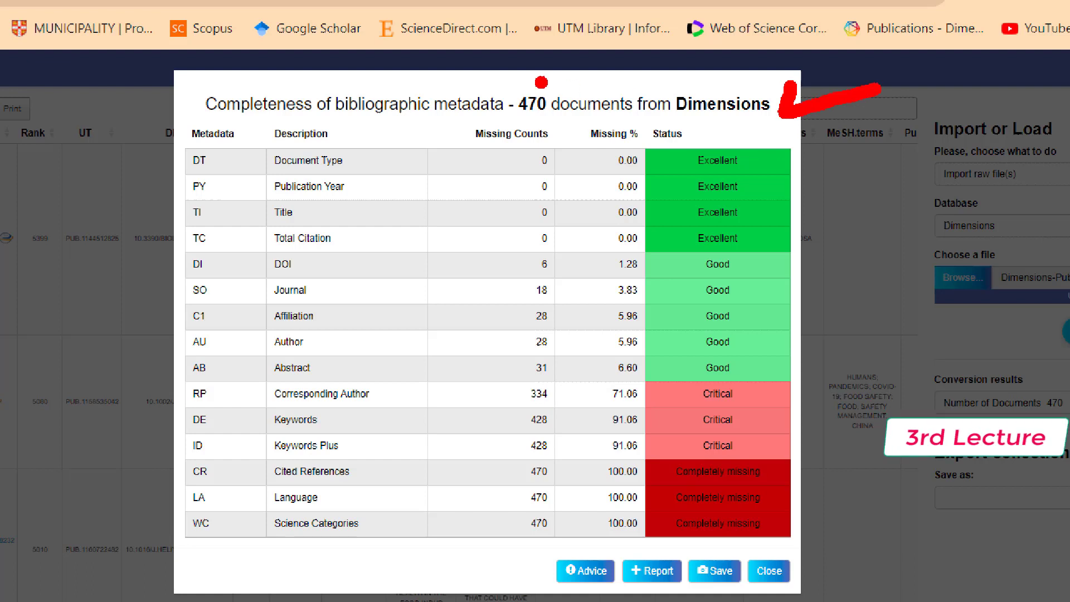
mouse_move(557, 74)
left_mouse_down()
mouse_move(592, 115)
mouse_move(567, 71)
left_mouse_up()
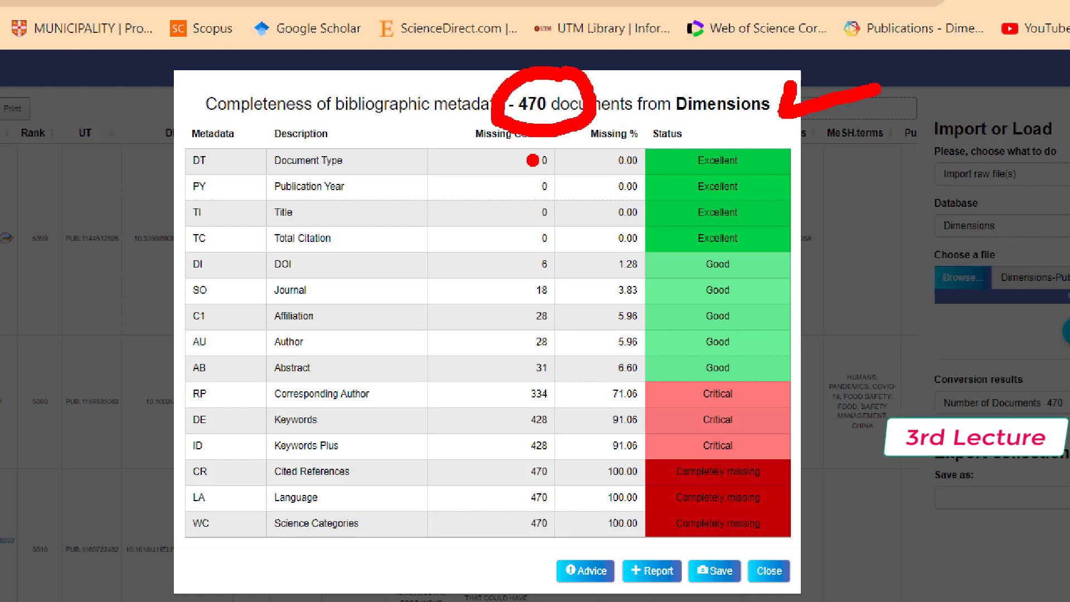
left_click_drag(370, 155, 466, 120)
left_click_drag(403, 199, 464, 165)
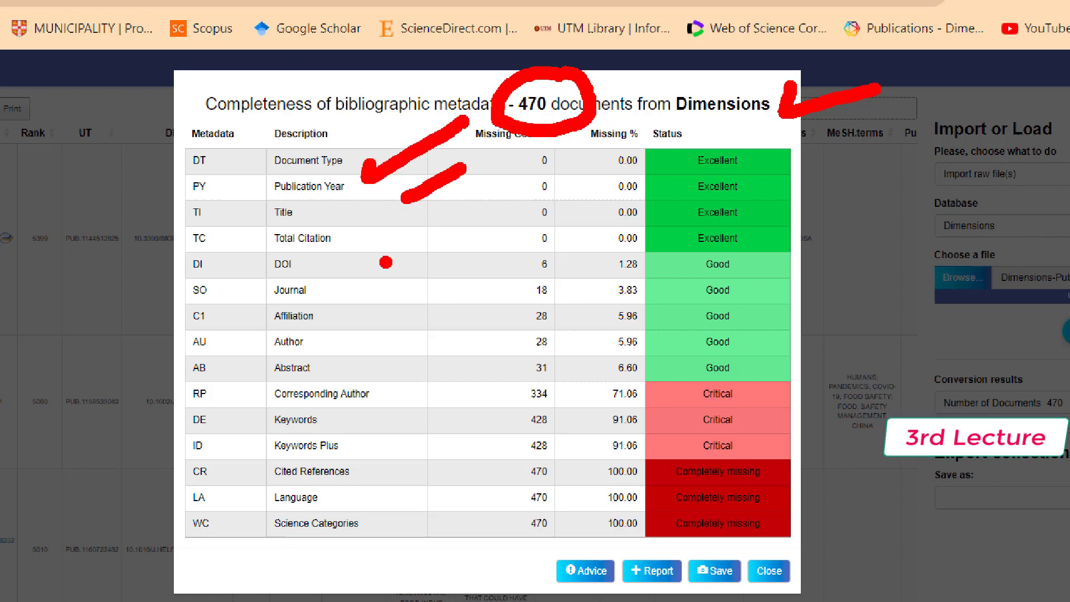
left_click_drag(379, 289, 492, 235)
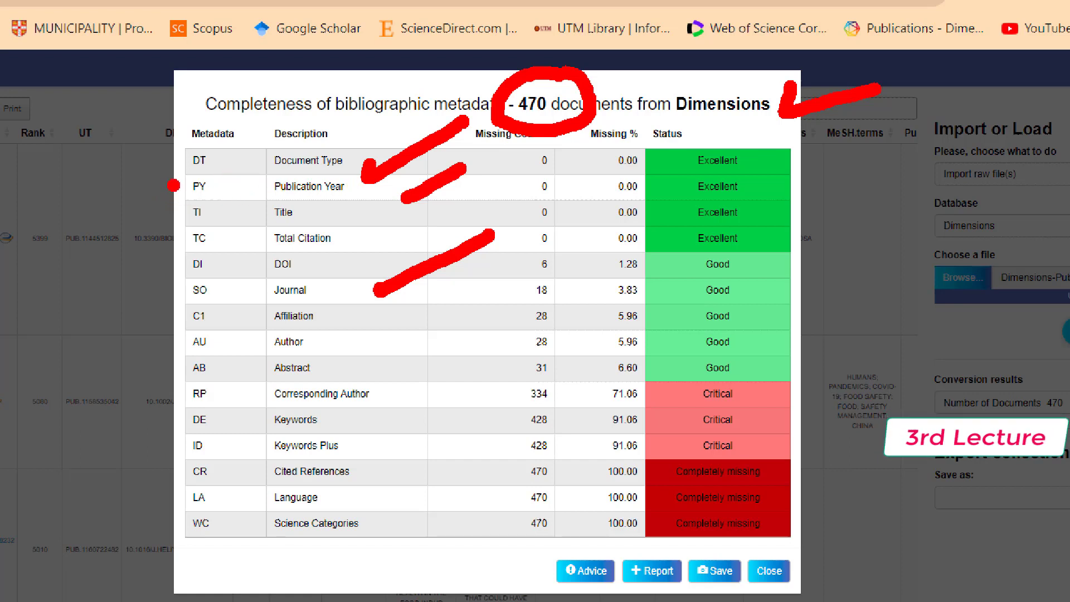
left_click_drag(176, 191, 25, 222)
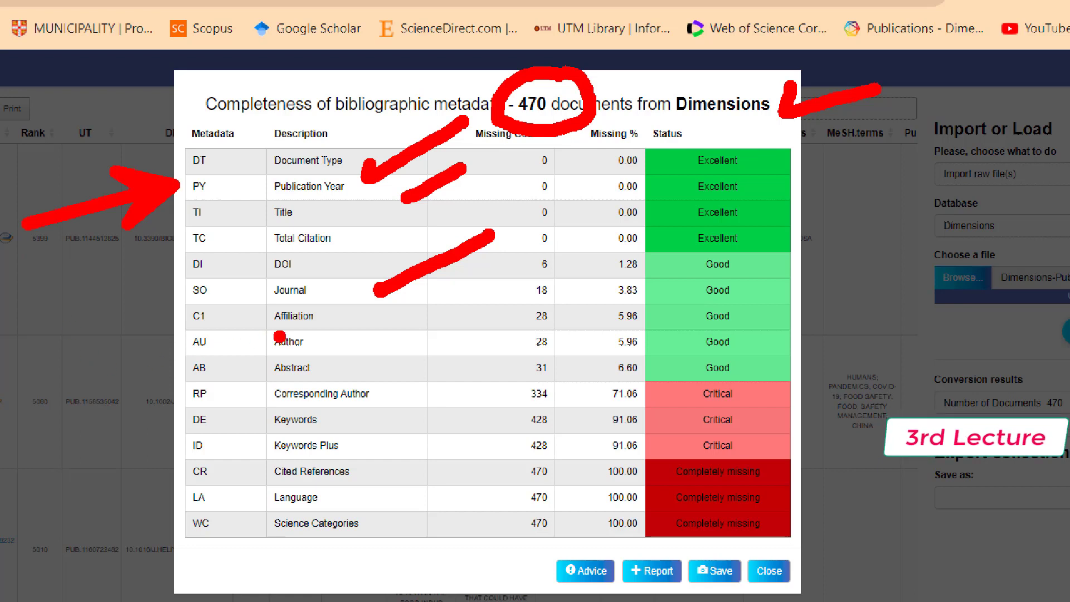
left_click_drag(113, 380, 181, 342)
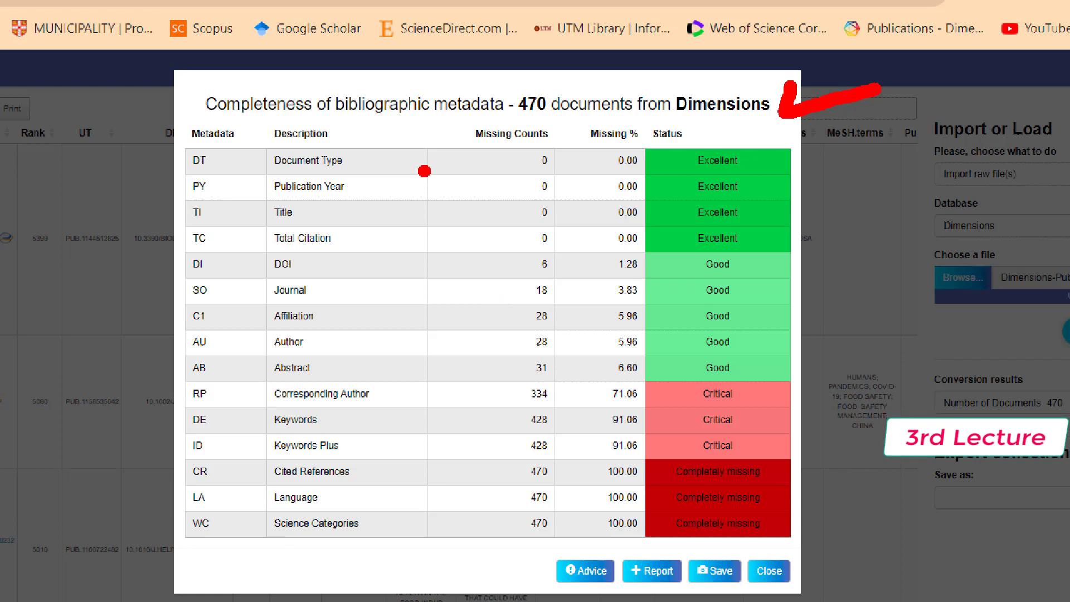
Mark the report's status columns, then close it to reveal the 470-document table
mouse_move(530, 133)
left_mouse_down()
mouse_move(624, 90)
mouse_move(671, 88)
left_mouse_up()
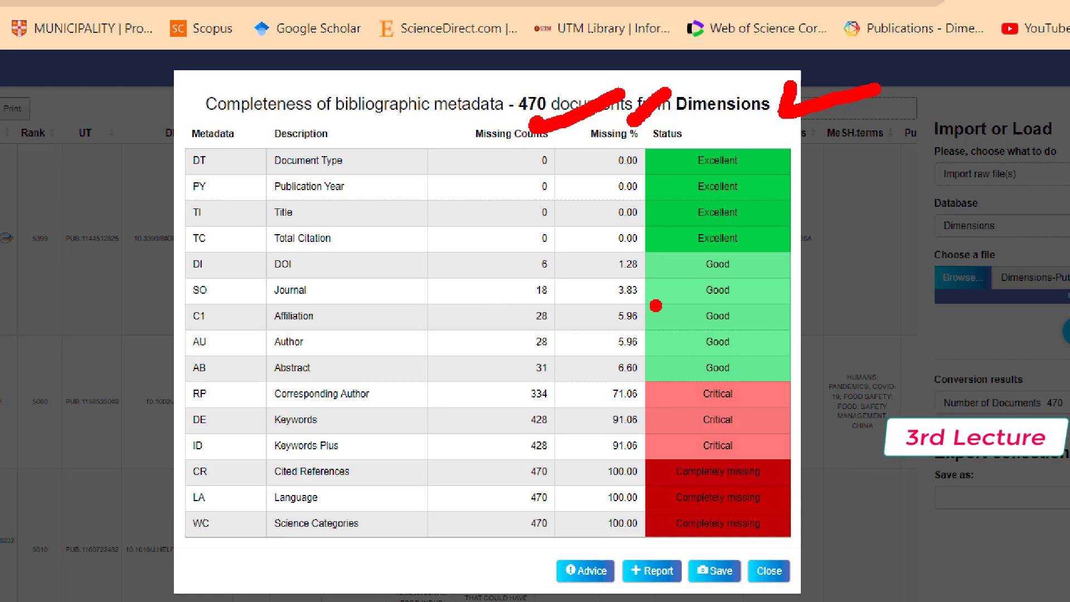
left_click_drag(704, 135, 805, 83)
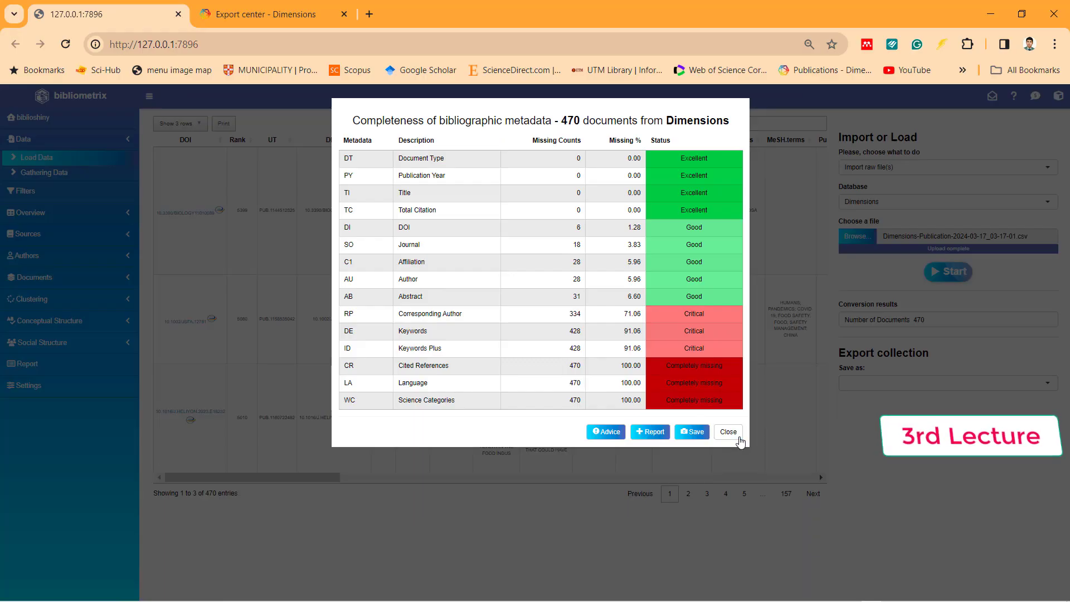
left_click(740, 439)
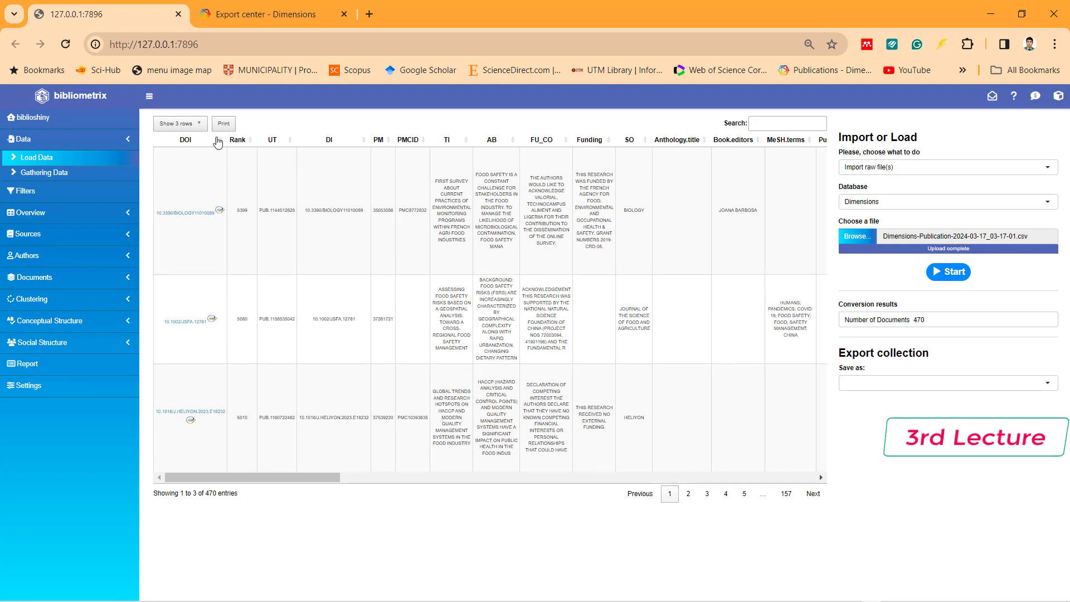
Navigate via Load Data to Overview > Main Information summarising 470 documents, 290 sources, 1113 authors
left_click(78, 176)
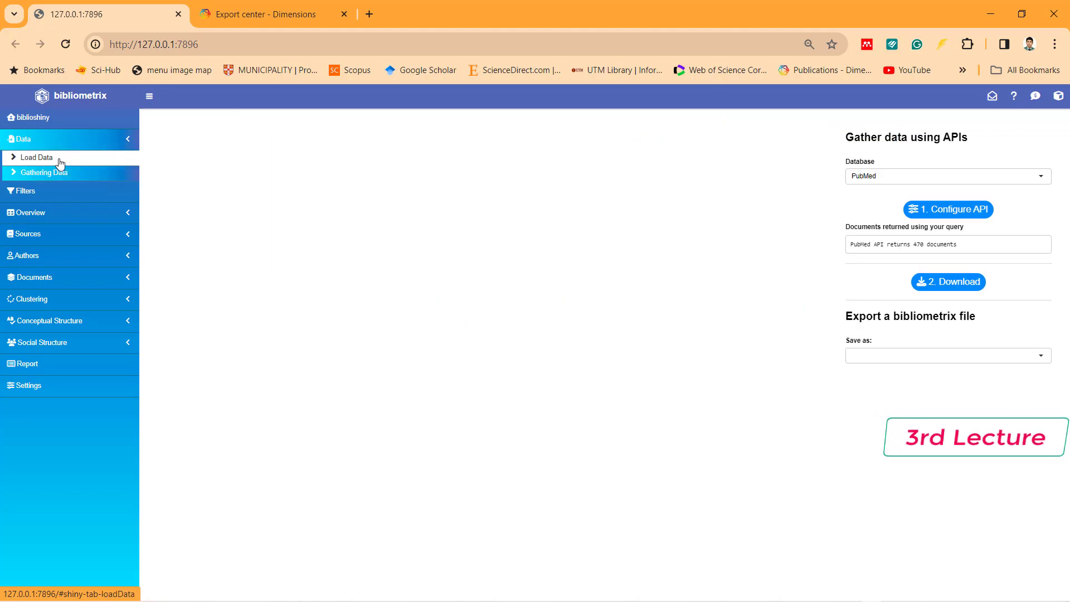
left_click(59, 163)
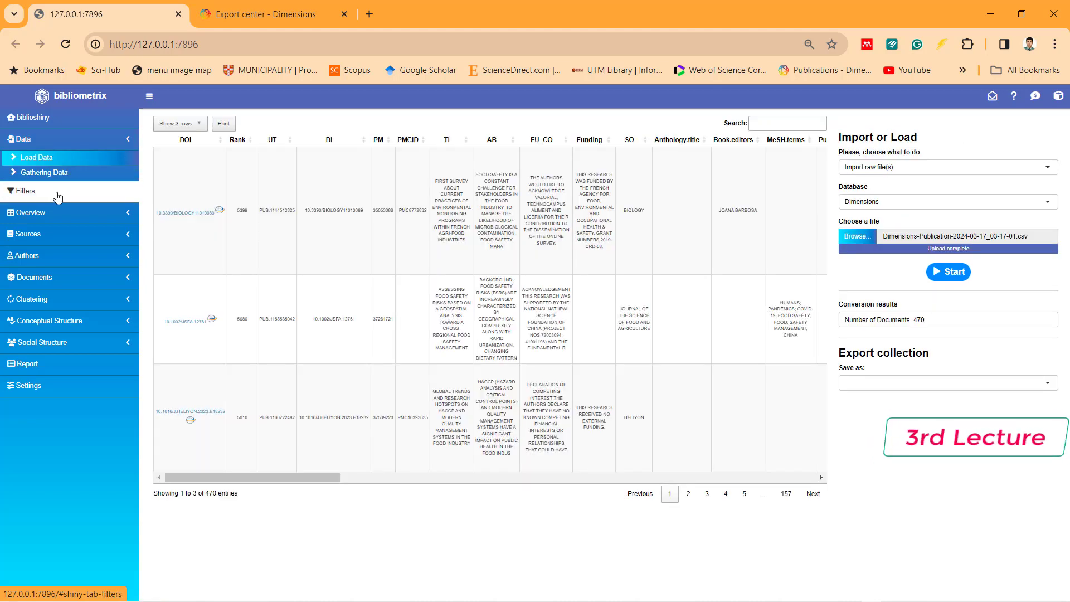
left_click(66, 214)
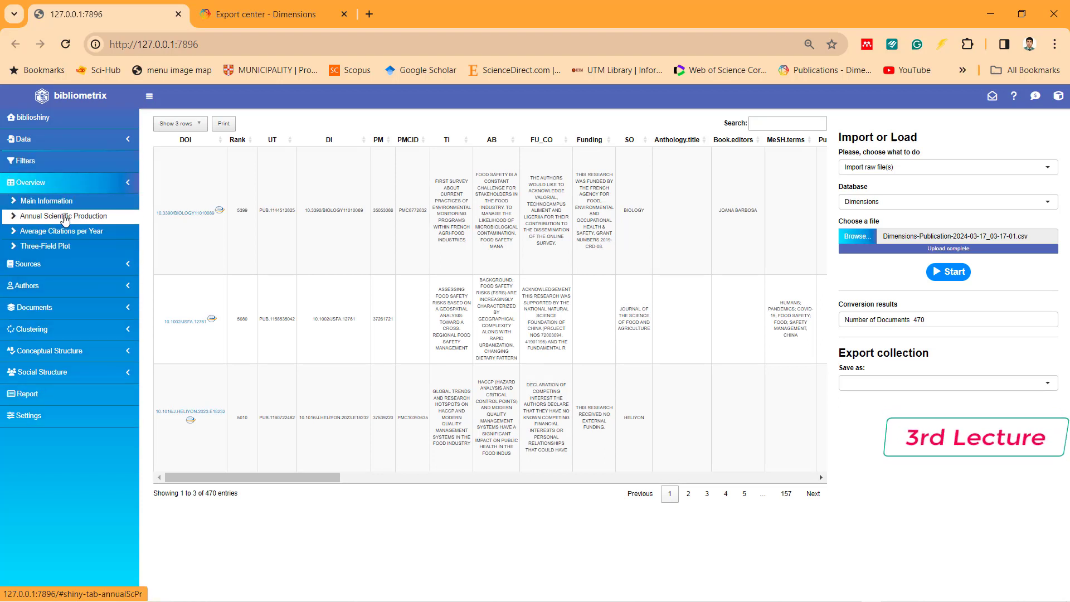
left_click(64, 206)
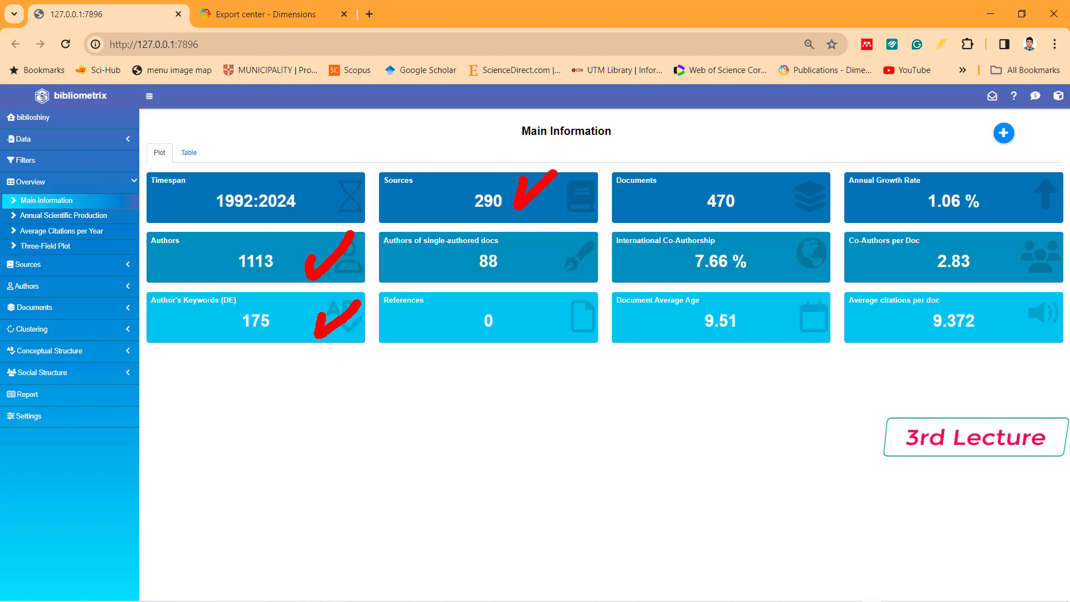
Display Main Information as a table of descriptions and results
left_click(189, 155)
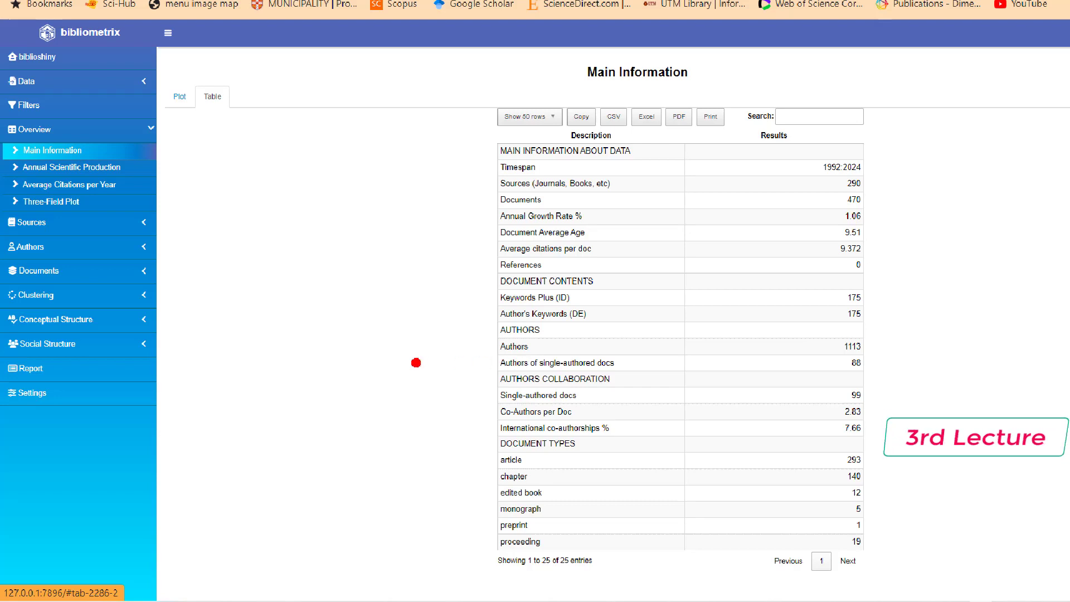
left_click_drag(711, 64, 710, 80)
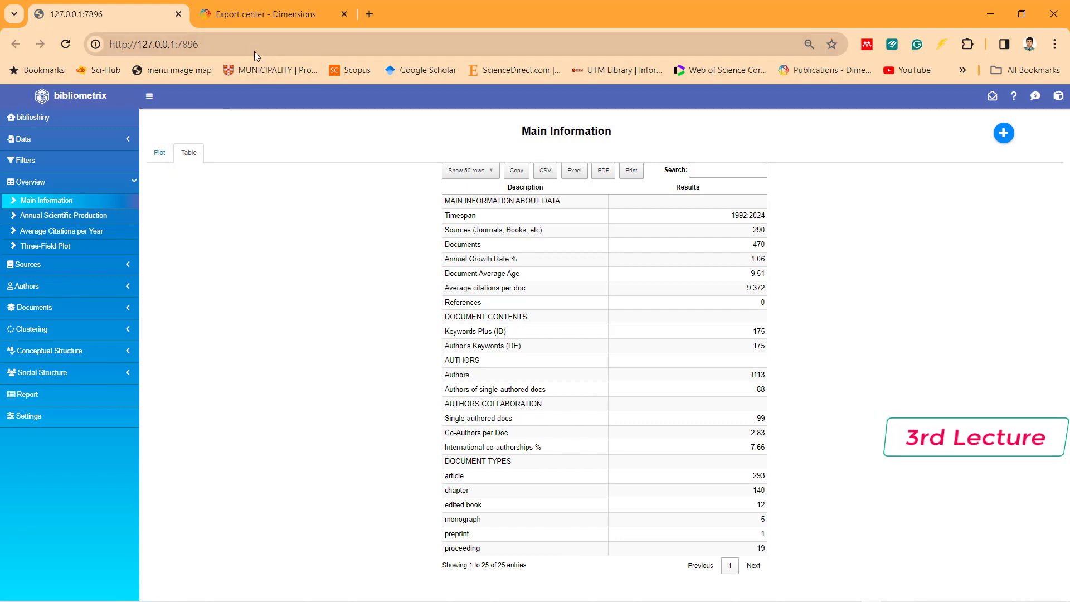
Visit the Dimensions Publications page via the logo, then return to the Biblioshiny Main Information table
left_click(251, 14)
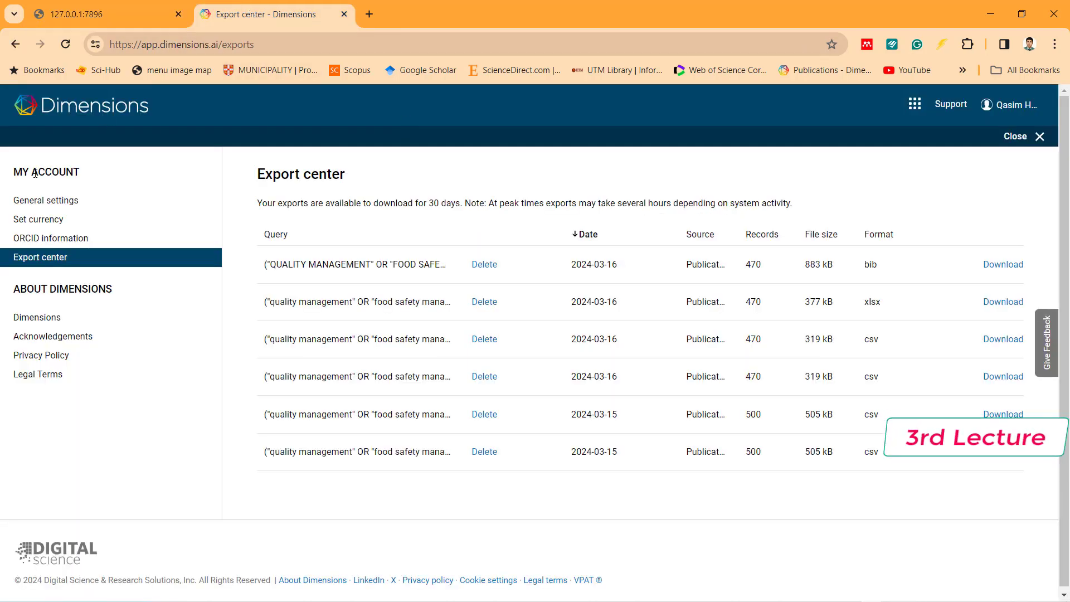
left_click(63, 110)
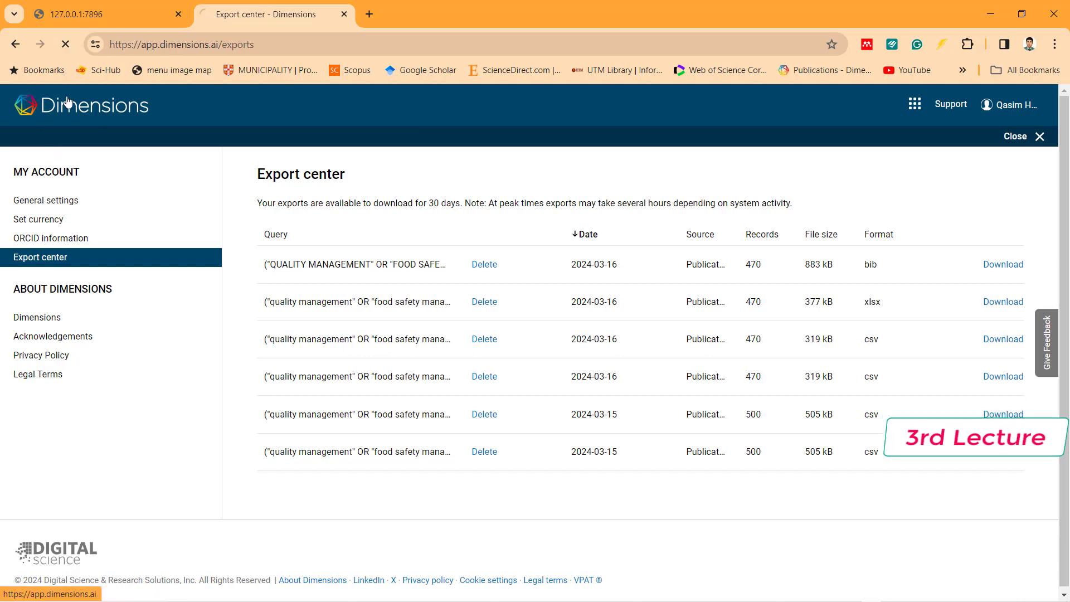
left_click(91, 12)
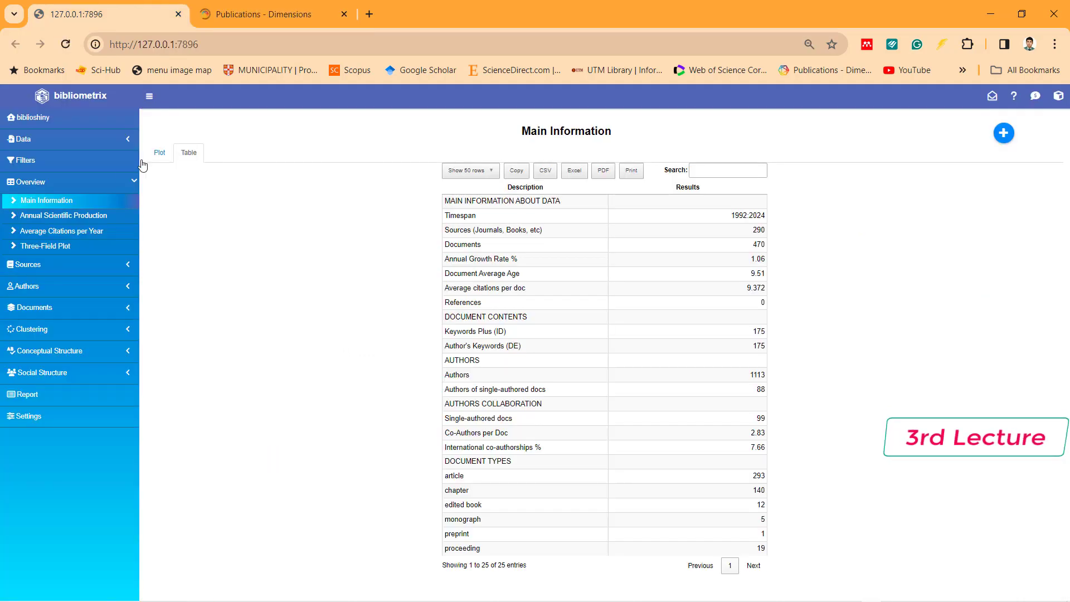